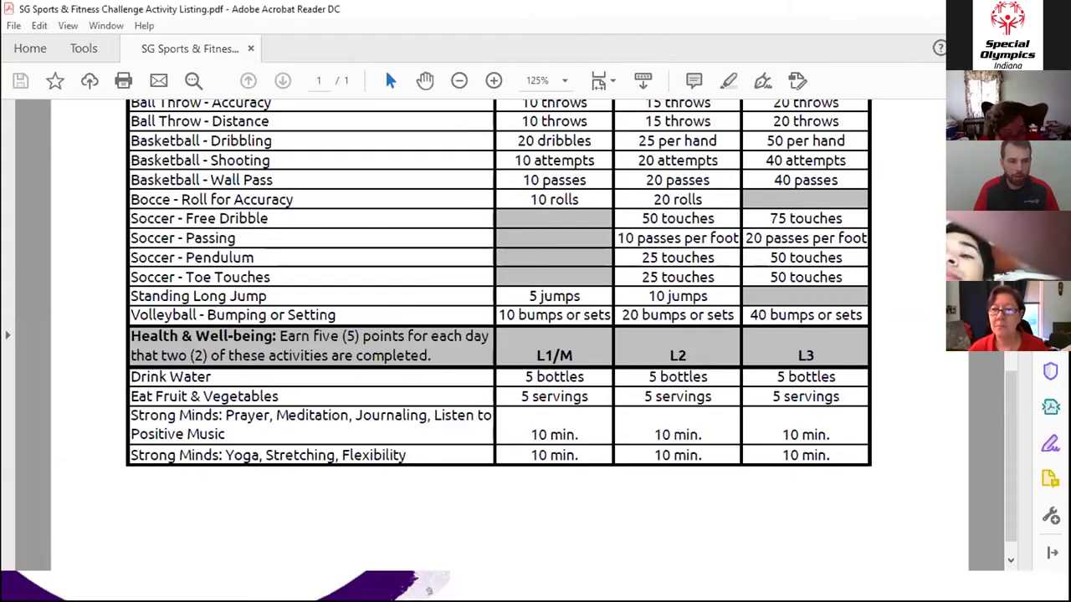
Switch from Acrobat Reader back to the Excel activity tracker workbook.
{"action": "key", "text": "alt+Tab"}
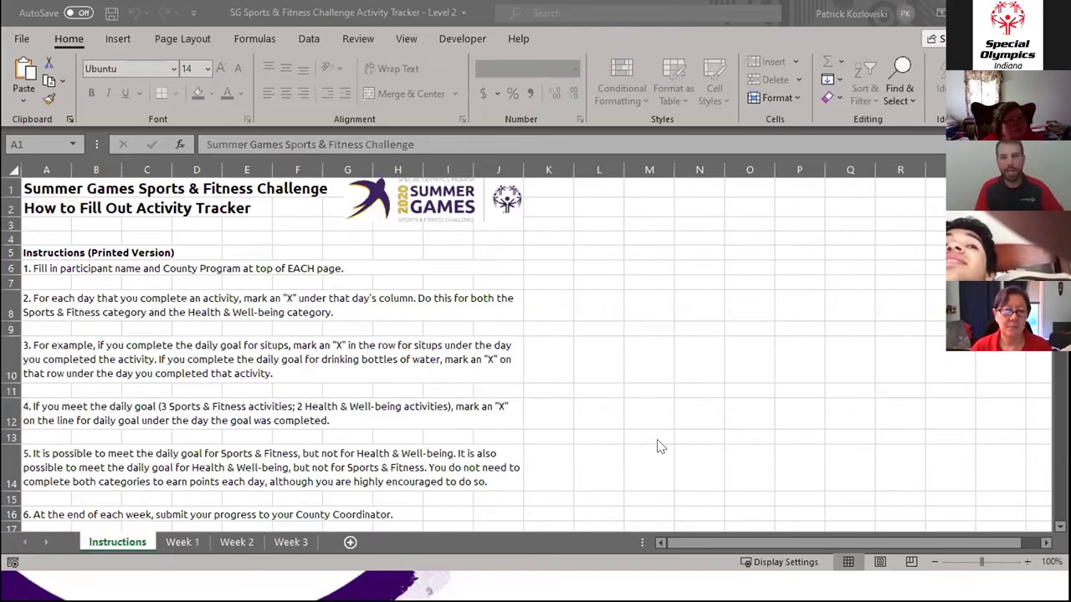
Glance at the Week 1 tracker's subtitle, then return to the Instructions sheet.
{"action": "left_click", "coordinate": [181, 539]}
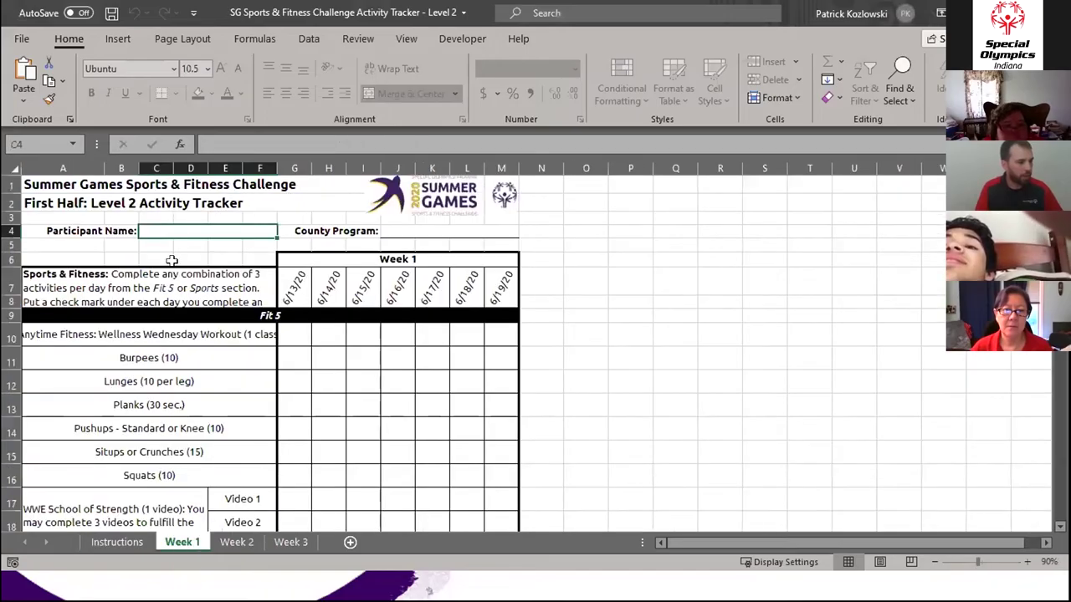
{"action": "left_click", "coordinate": [85, 198]}
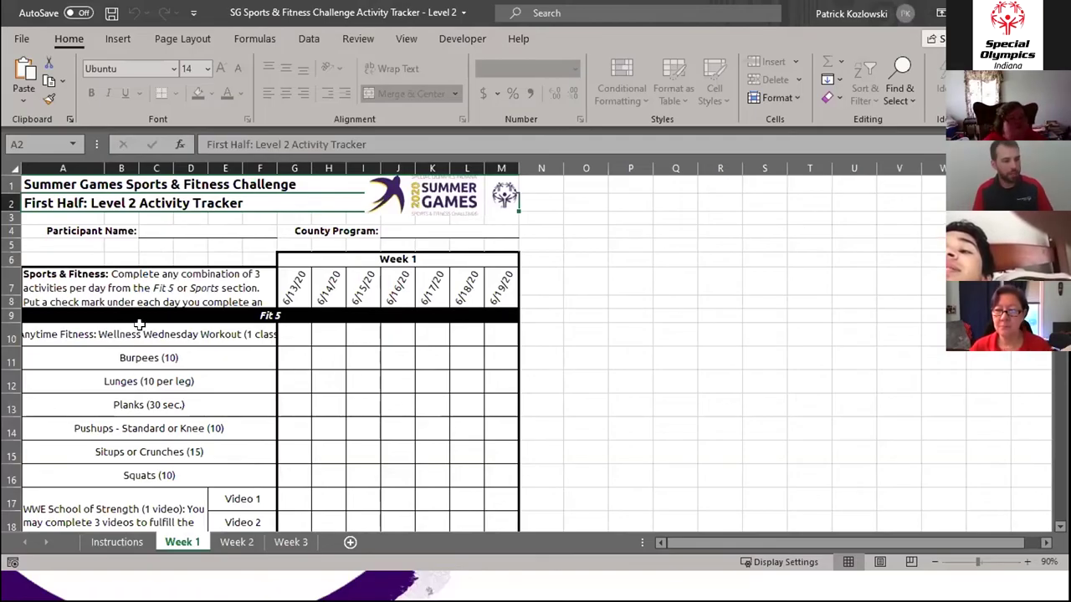
{"action": "left_click", "coordinate": [127, 543]}
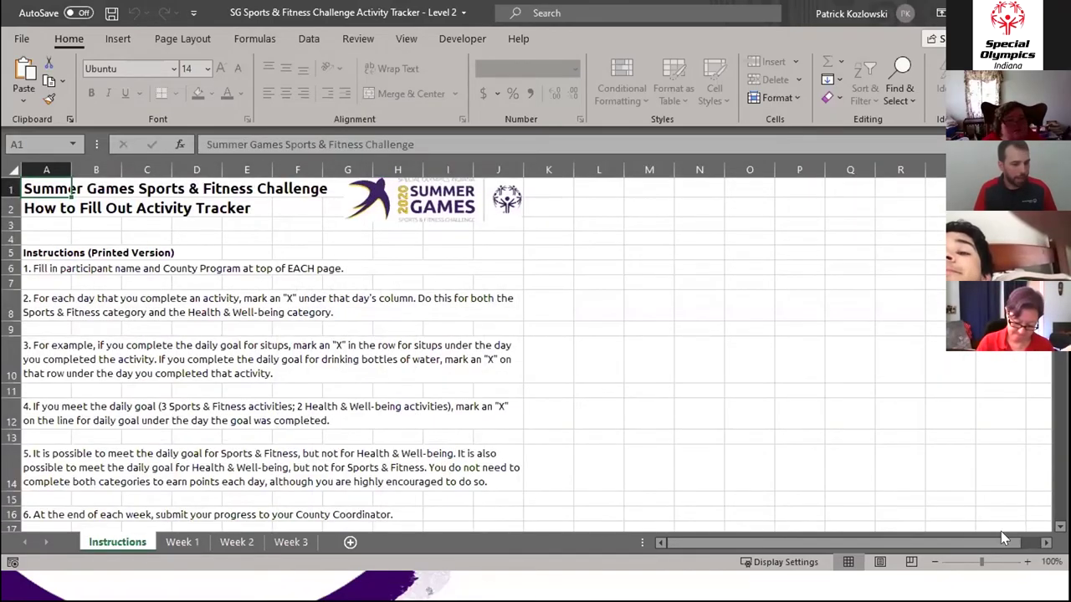
Zoom the Instructions sheet to 120% and scroll through its filling-in steps.
{"action": "left_click", "coordinate": [1027, 562]}
{"action": "left_click", "coordinate": [1027, 562]}
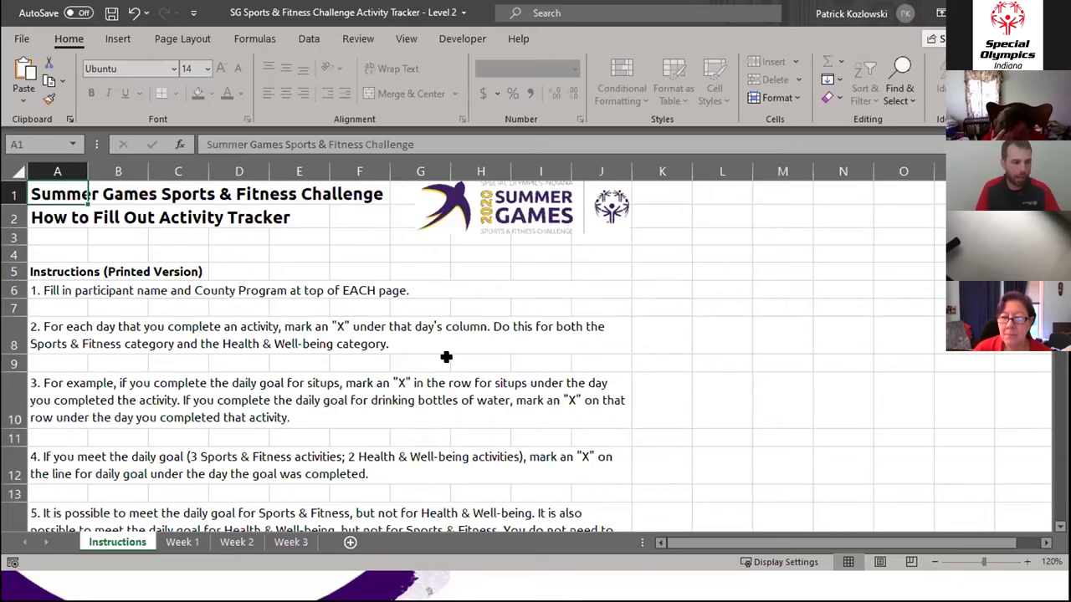
{"action": "scroll", "coordinate": [446, 358], "scroll_direction": "down", "scroll_amount": 3}
{"action": "scroll", "coordinate": [445, 357], "scroll_direction": "down", "scroll_amount": 3}
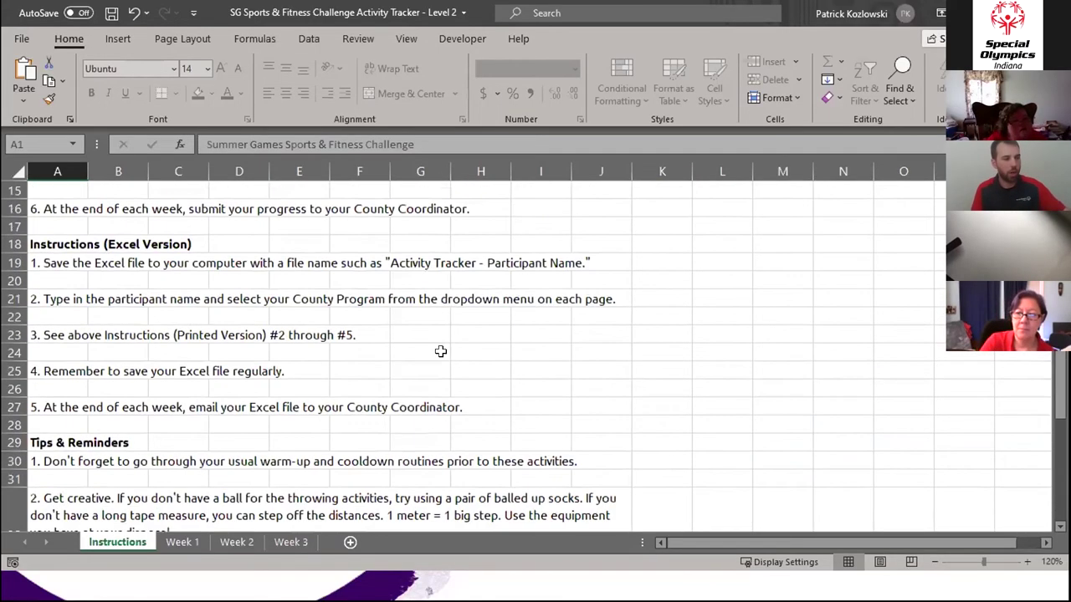
{"action": "scroll", "coordinate": [440, 351], "scroll_direction": "down", "scroll_amount": 3}
{"action": "scroll", "coordinate": [440, 351], "scroll_direction": "up", "scroll_amount": 8}
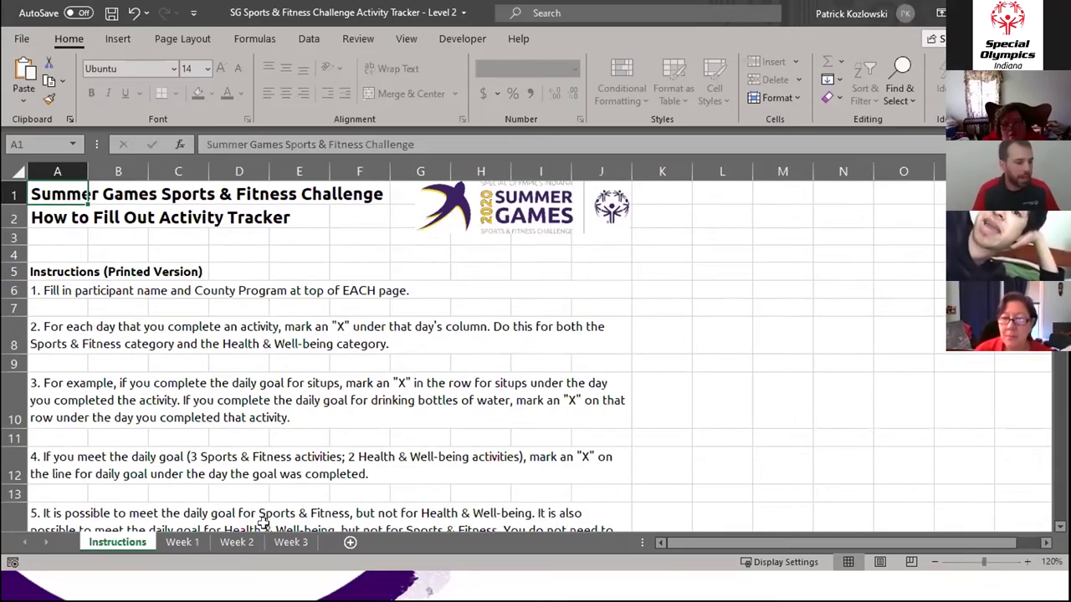
Zoom Week 1 to 120% and check its dates, 6/13/2020 to 6/19/2020.
{"action": "left_click", "coordinate": [189, 543]}
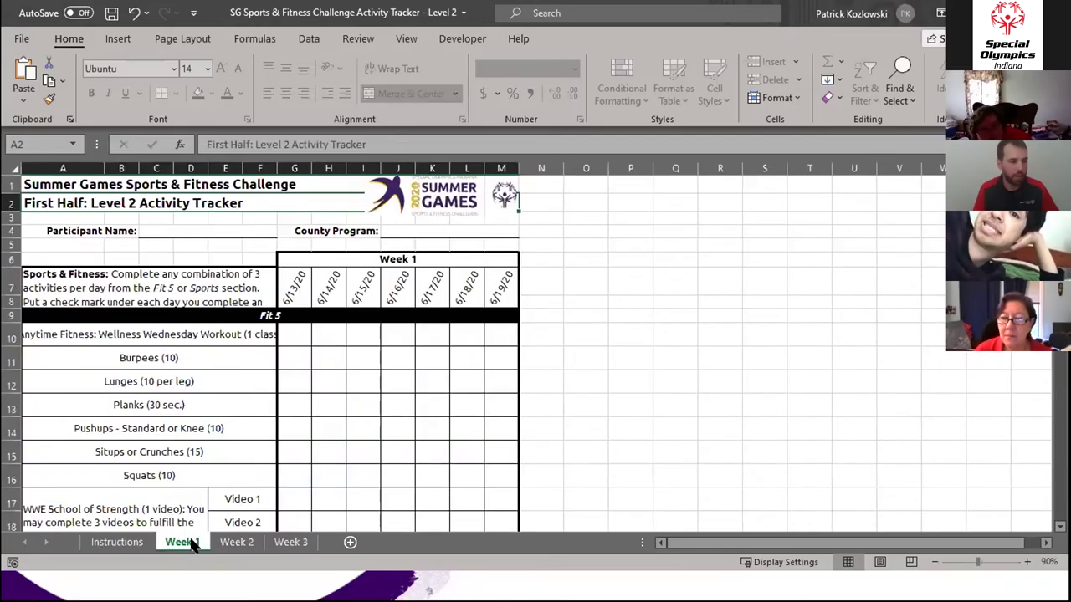
{"action": "left_click", "coordinate": [1028, 564]}
{"action": "left_click", "coordinate": [1028, 564]}
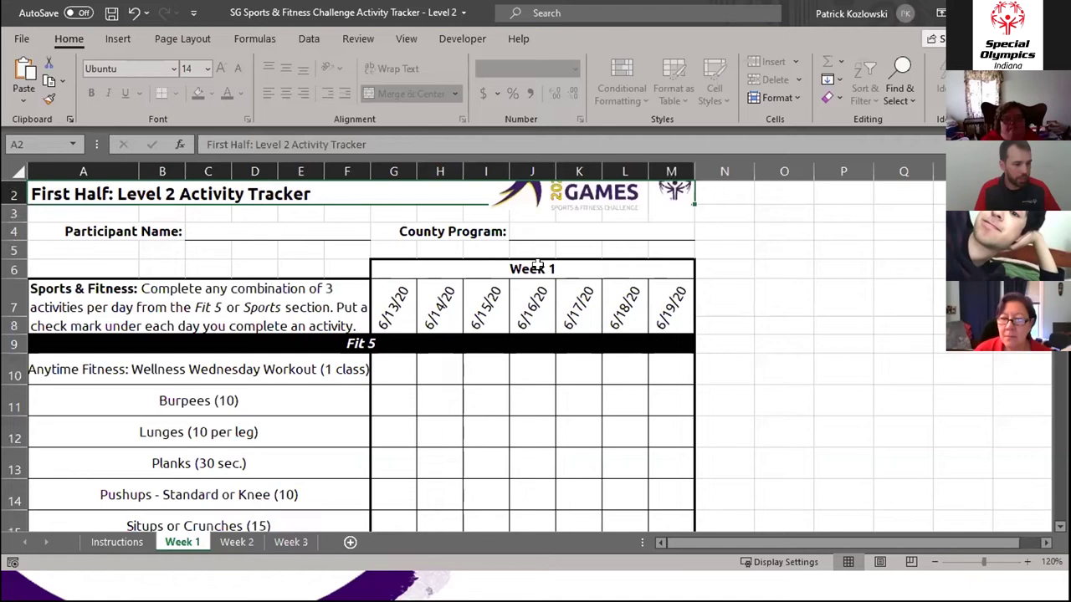
{"action": "left_click", "coordinate": [399, 299]}
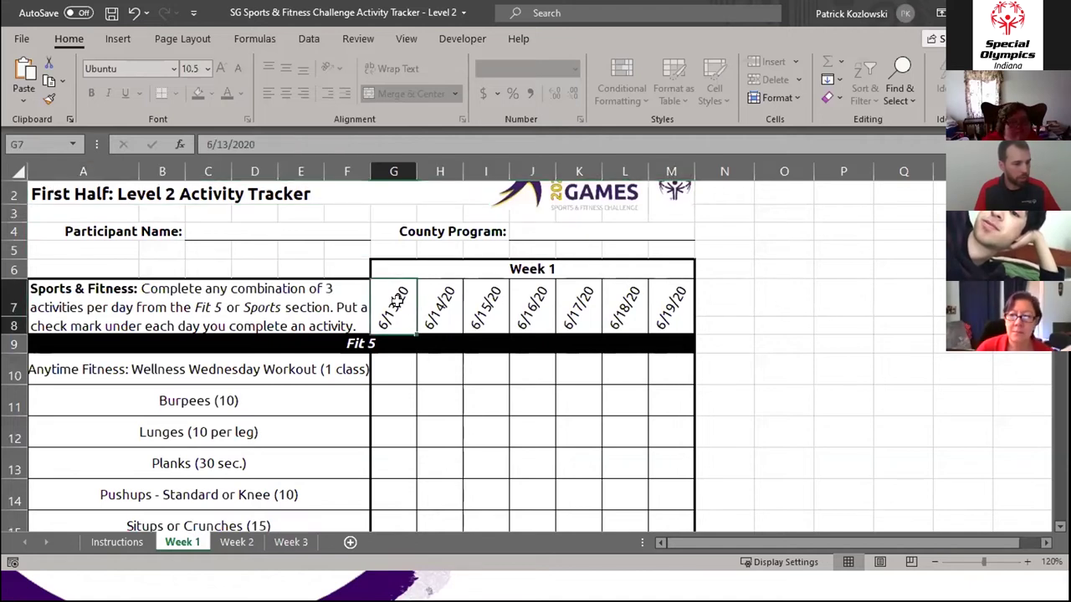
{"action": "left_click", "coordinate": [677, 294]}
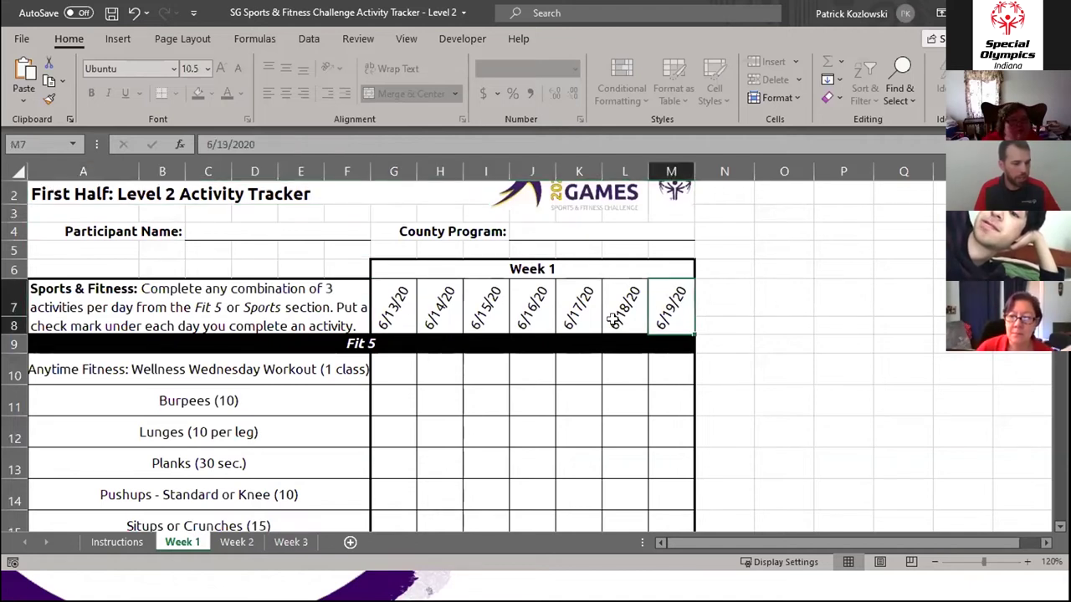
Zoom Week 2 to 120% and check its dates, 6/20/2020 to 6/26/2020.
{"action": "left_click", "coordinate": [240, 543]}
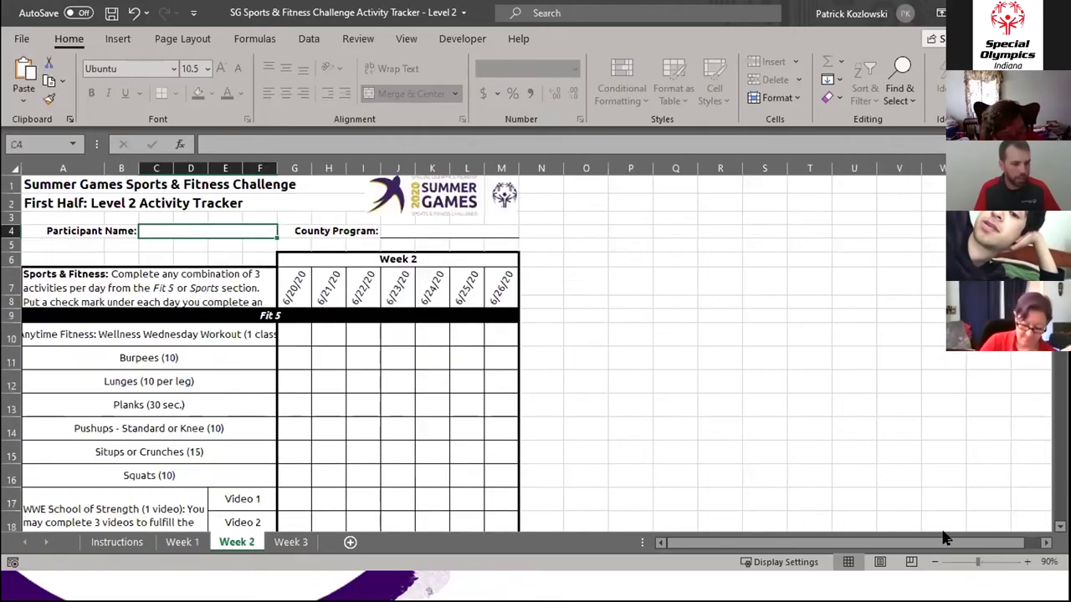
{"action": "left_click", "coordinate": [1027, 562]}
{"action": "left_click", "coordinate": [1027, 562]}
{"action": "left_click", "coordinate": [1027, 562]}
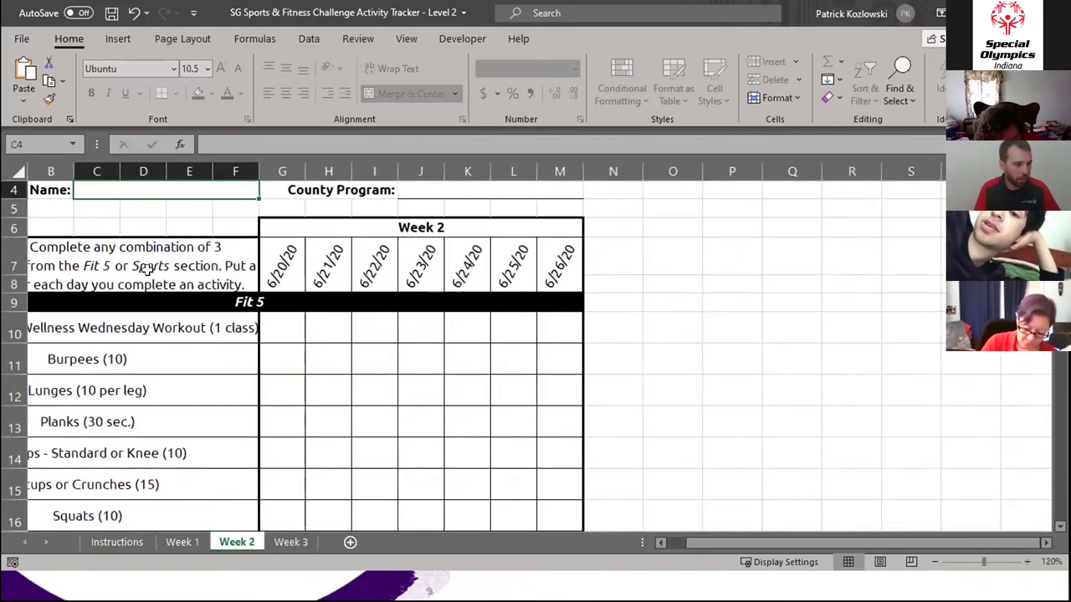
{"action": "left_click", "coordinate": [266, 261]}
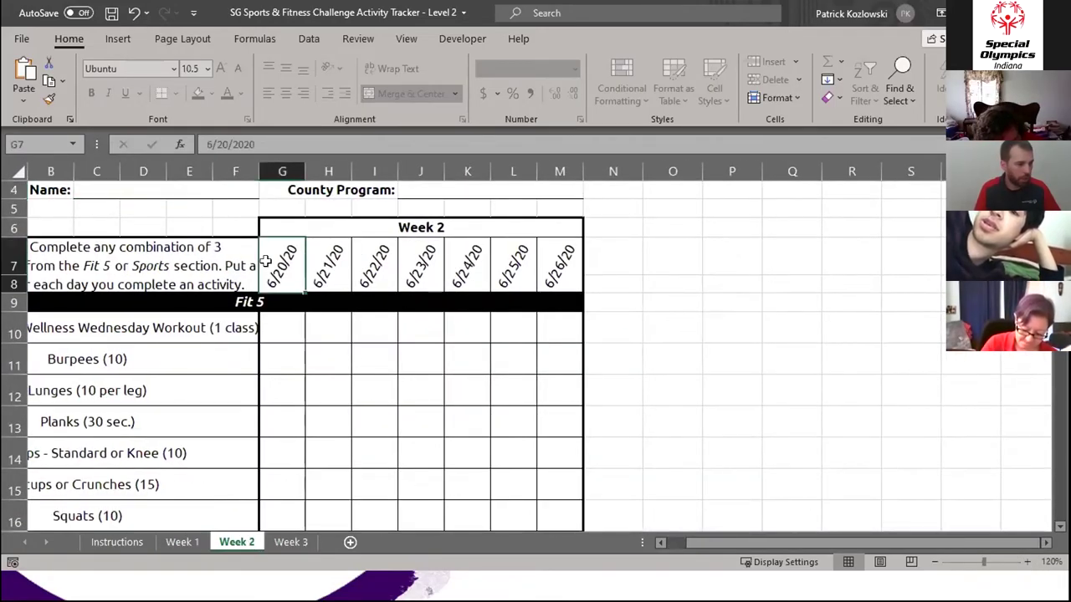
{"action": "left_click", "coordinate": [565, 276]}
{"action": "left_click_drag", "start_coordinate": [722, 543], "coordinate": [665, 544]}
Check Week 3's dates, 6/27/2020 to 7/5/2020, then go back to Week 1.
{"action": "left_click", "coordinate": [291, 542]}
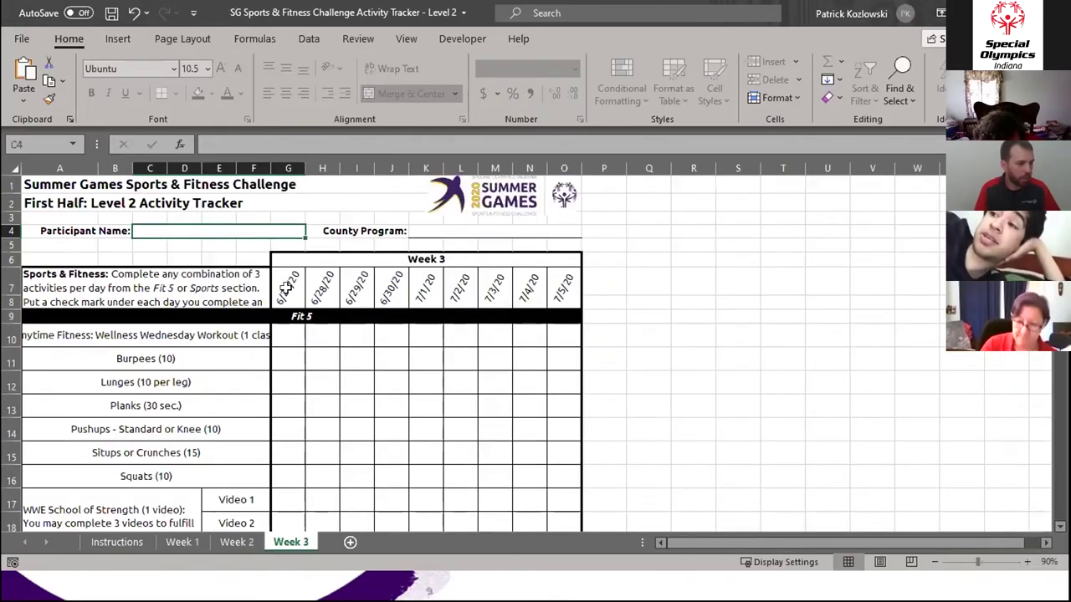
{"action": "left_click", "coordinate": [286, 287]}
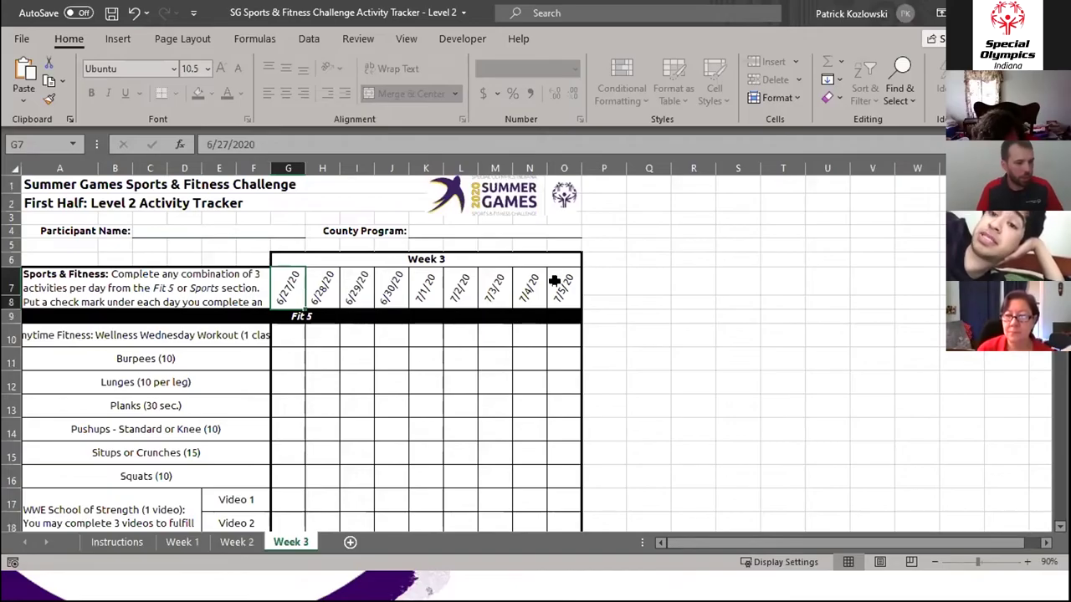
{"action": "left_click", "coordinate": [555, 282]}
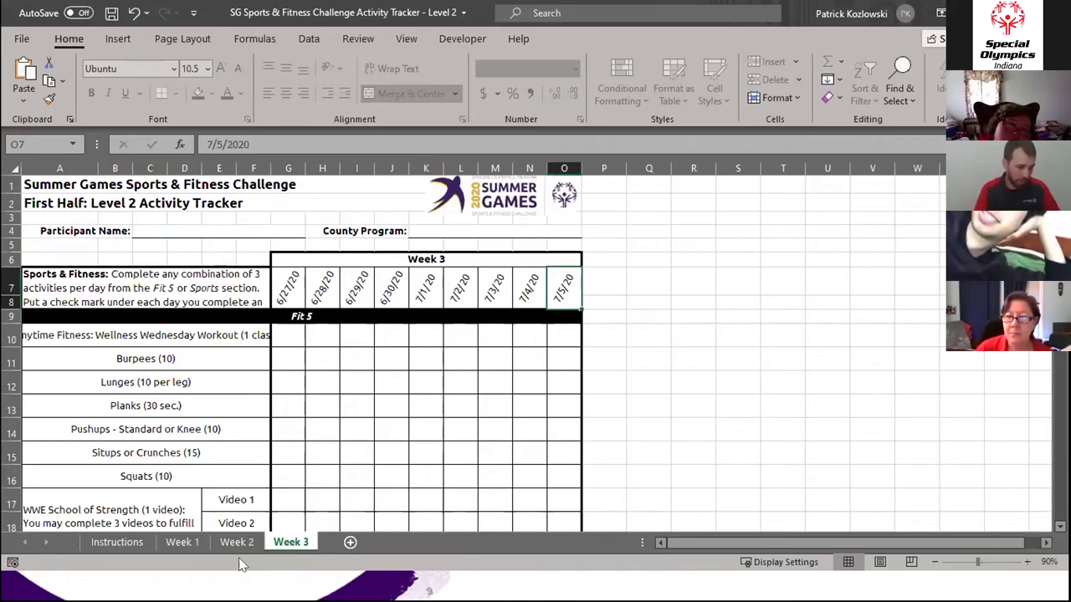
{"action": "left_click", "coordinate": [117, 542]}
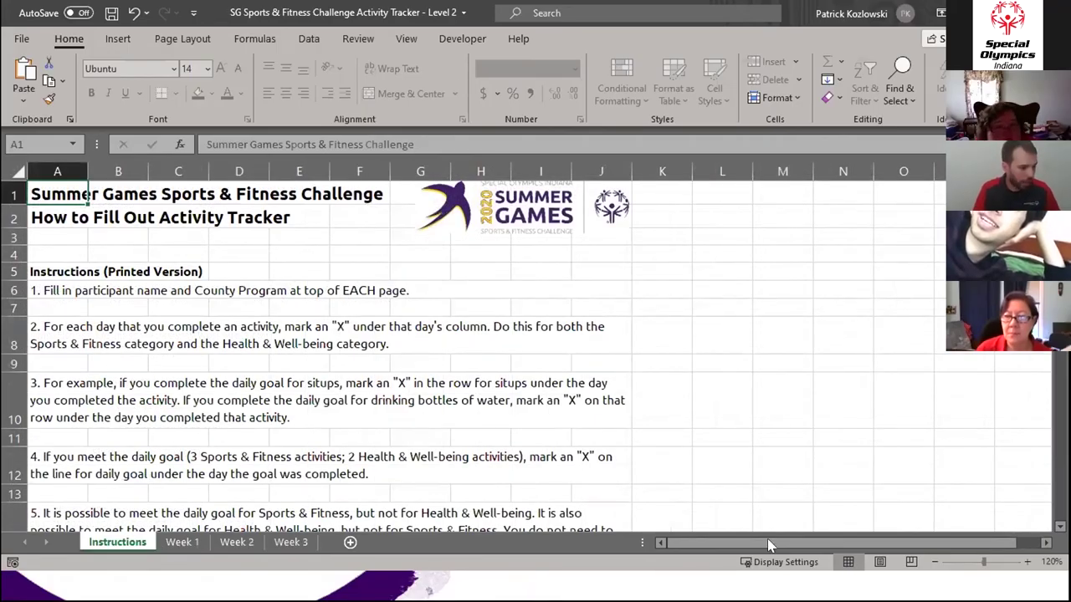
{"action": "left_click", "coordinate": [181, 543]}
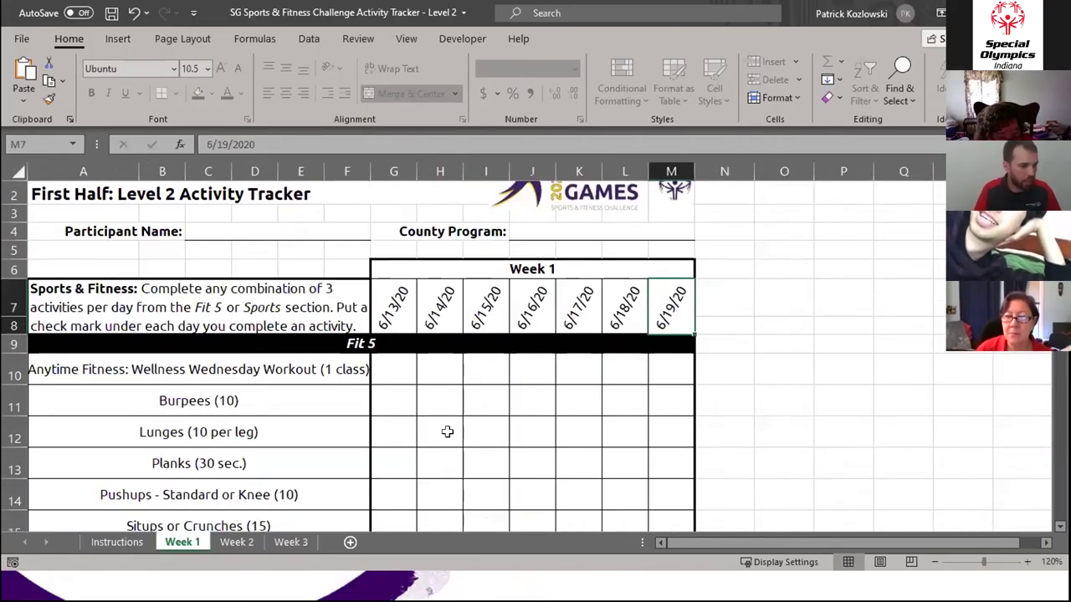
{"action": "scroll", "coordinate": [447, 409], "scroll_direction": "up", "scroll_amount": 1}
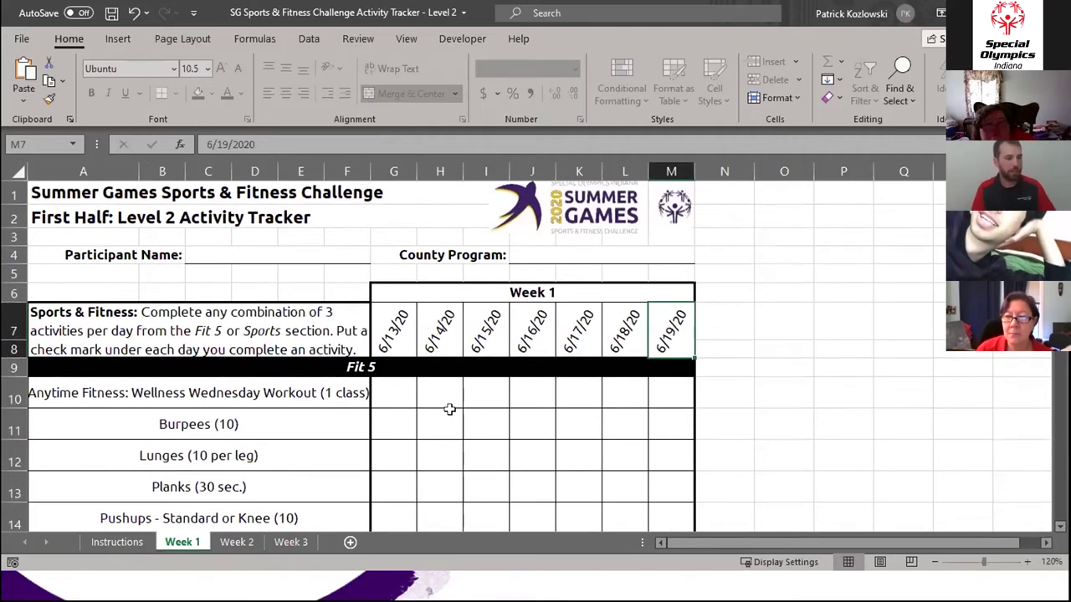
Enter the participant's full name in the Participant Name cell on Weeks 1, 2 and 3.
{"action": "left_click", "coordinate": [211, 256]}
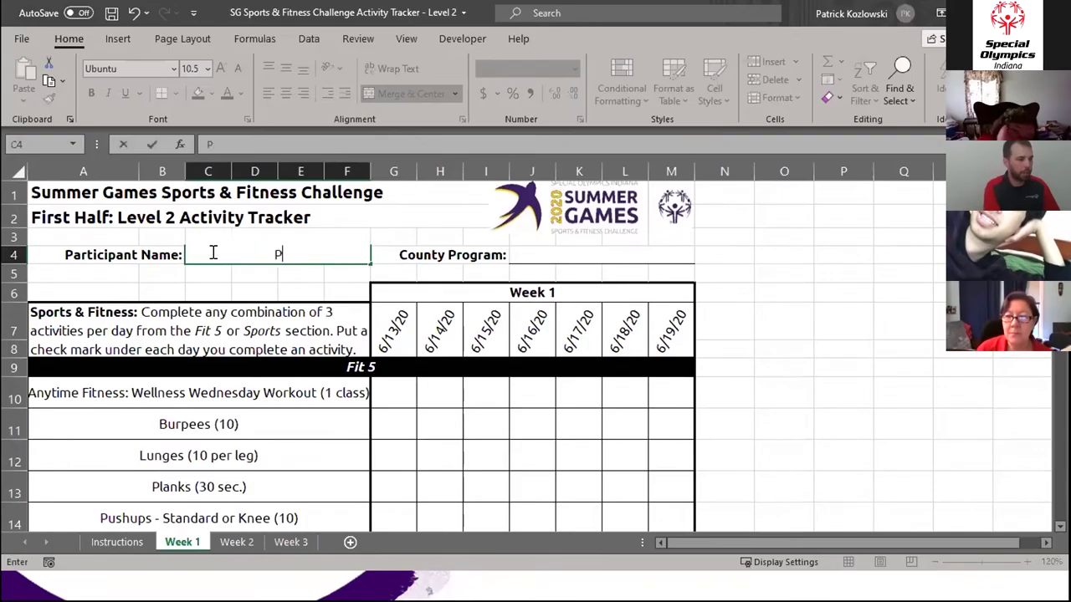
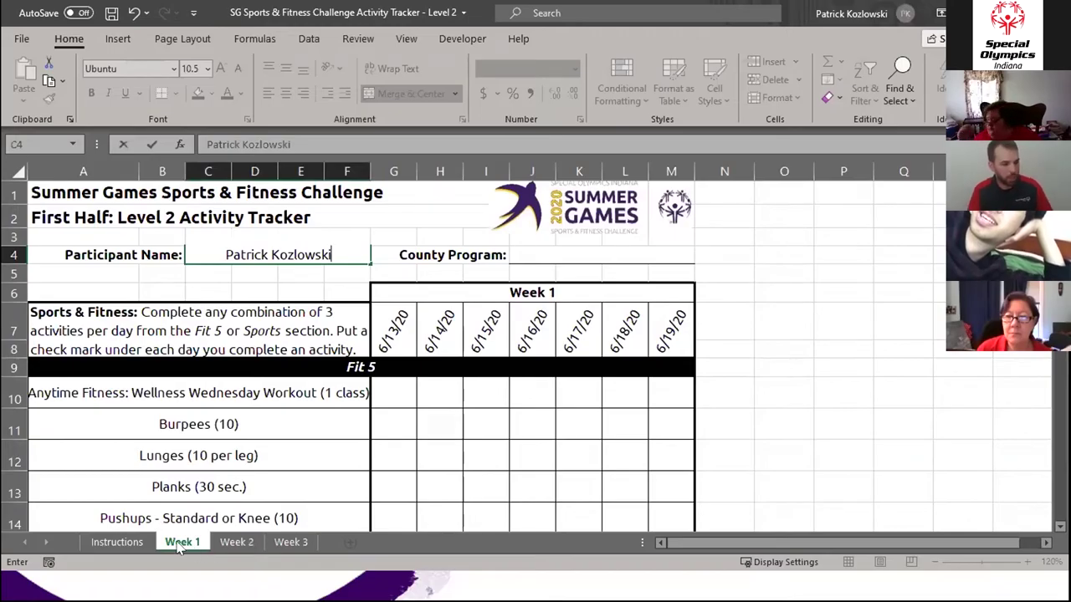
{"action": "left_click", "coordinate": [237, 542]}
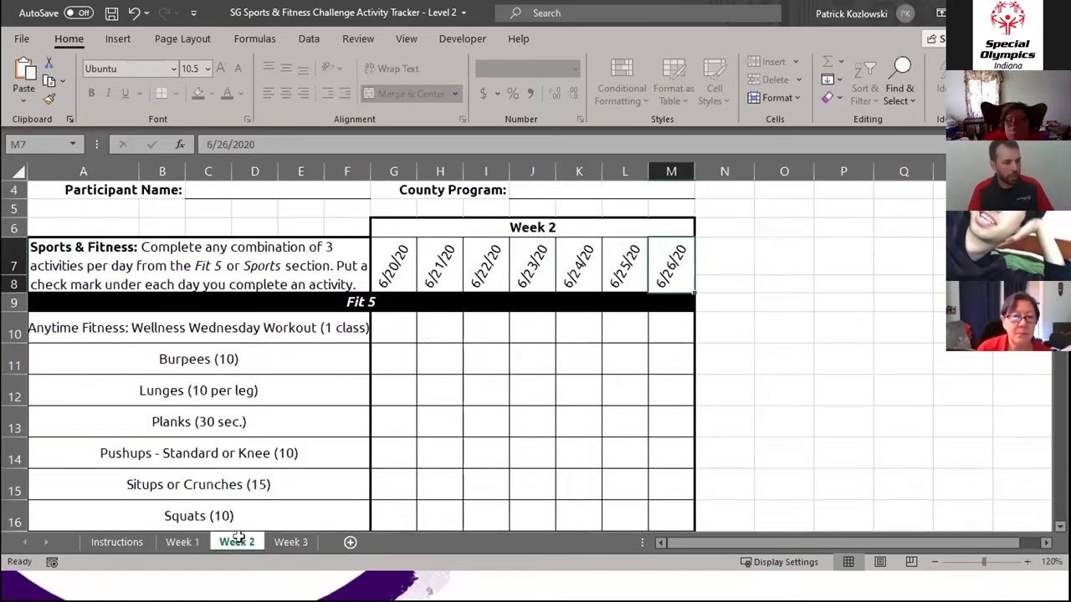
{"action": "scroll", "coordinate": [249, 251], "scroll_direction": "up", "scroll_amount": 1}
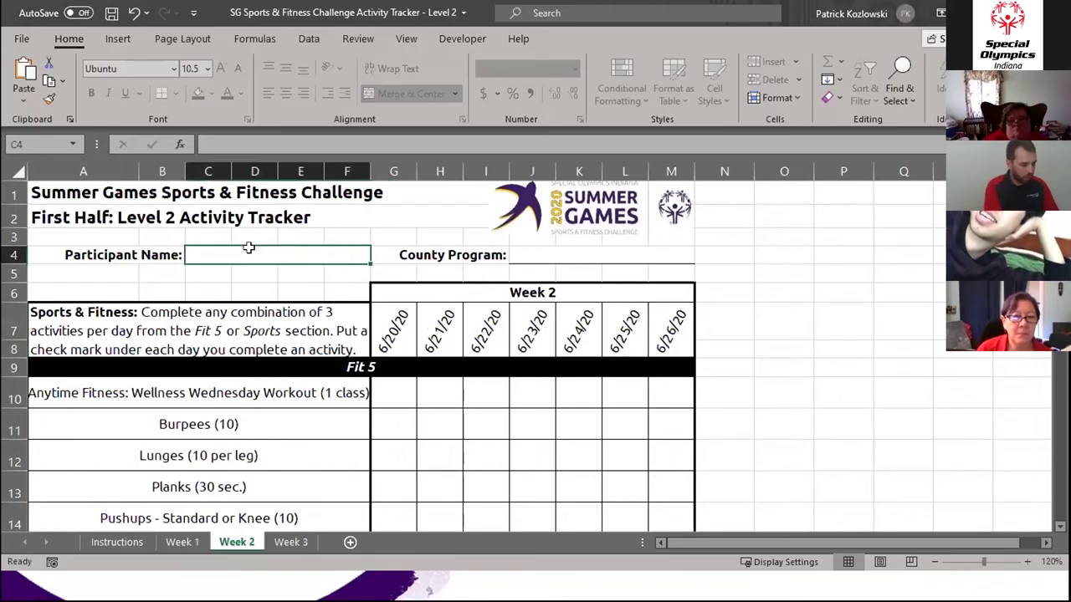
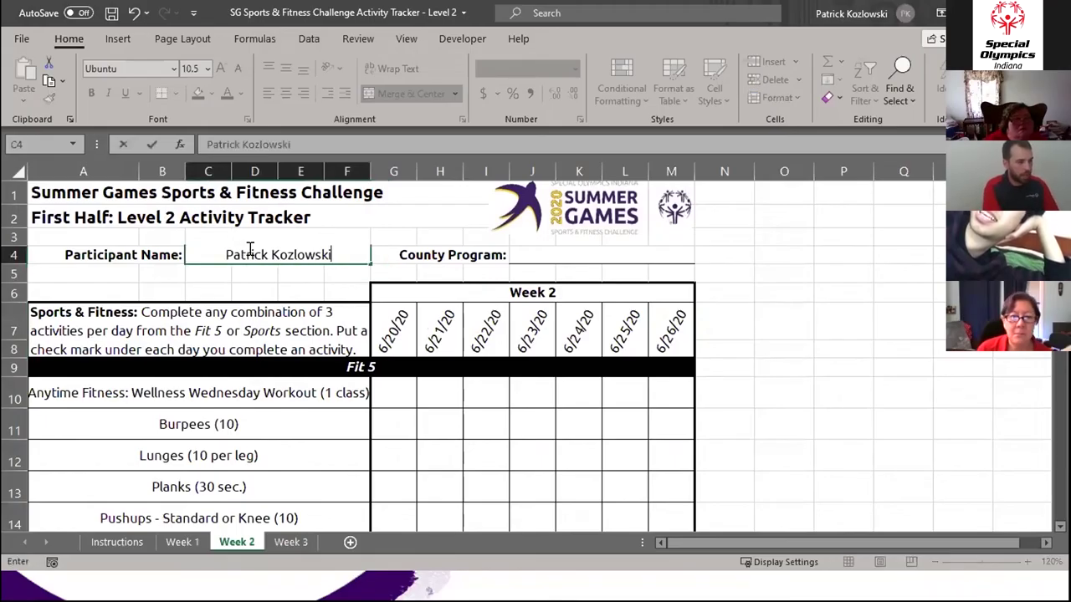
{"action": "left_click", "coordinate": [290, 541]}
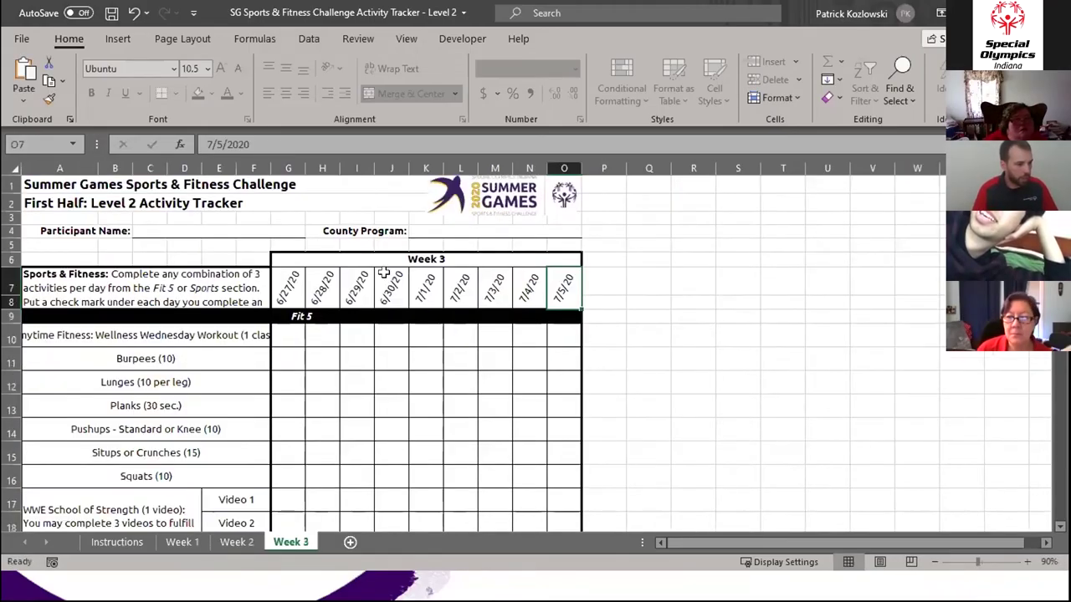
{"action": "left_click", "coordinate": [217, 234]}
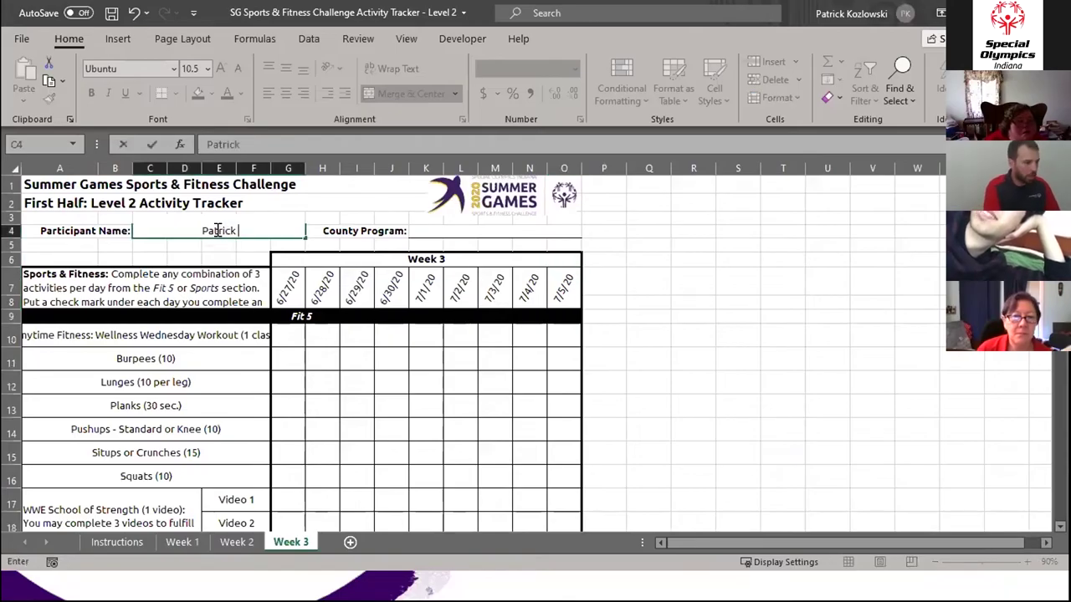
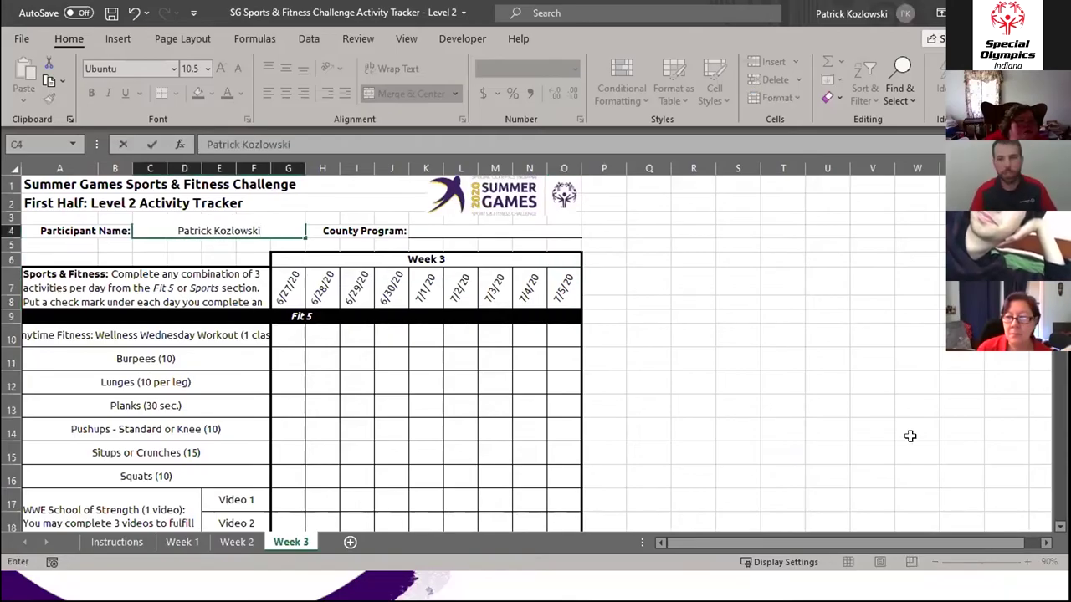
{"action": "left_click", "coordinate": [182, 542]}
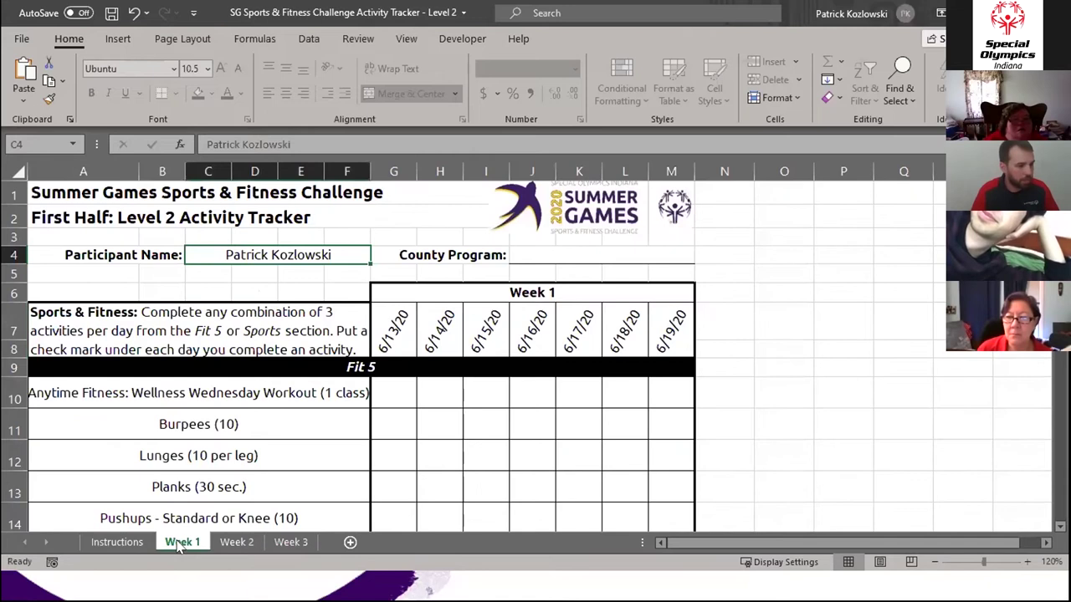
Choose Clinton County from the County Program dropdown in J4.
{"action": "left_click", "coordinate": [585, 259]}
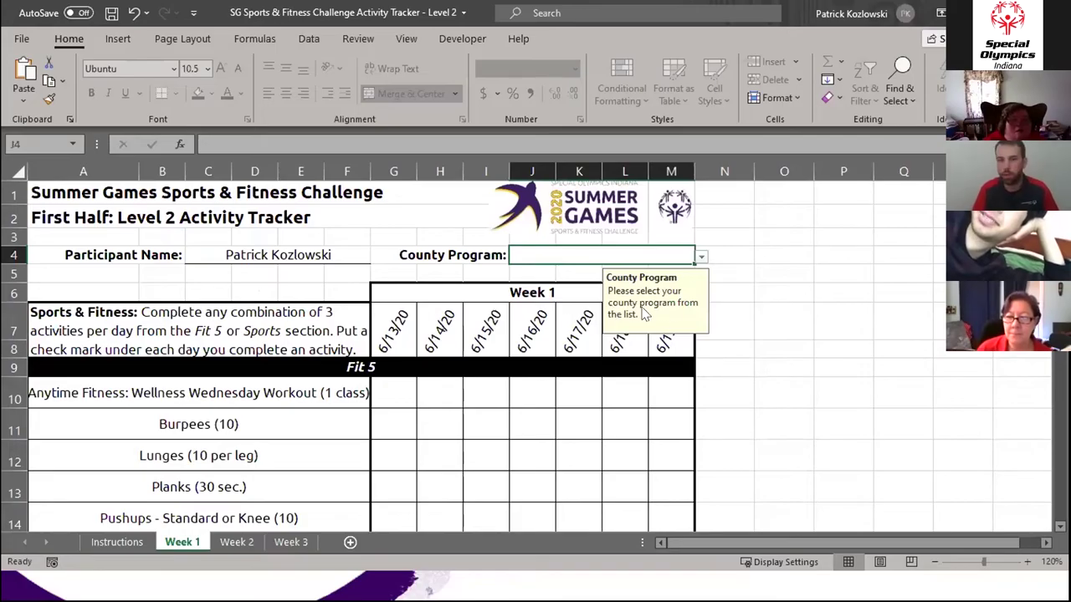
{"action": "left_click", "coordinate": [701, 258]}
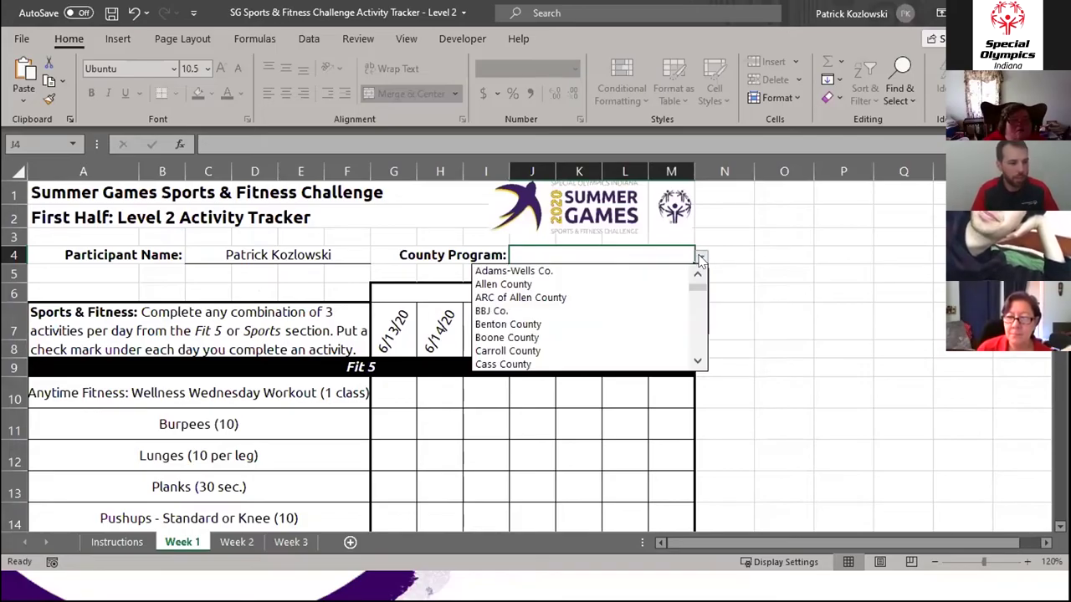
{"action": "scroll", "coordinate": [660, 331], "scroll_direction": "down", "scroll_amount": 2}
{"action": "left_click", "coordinate": [644, 337]}
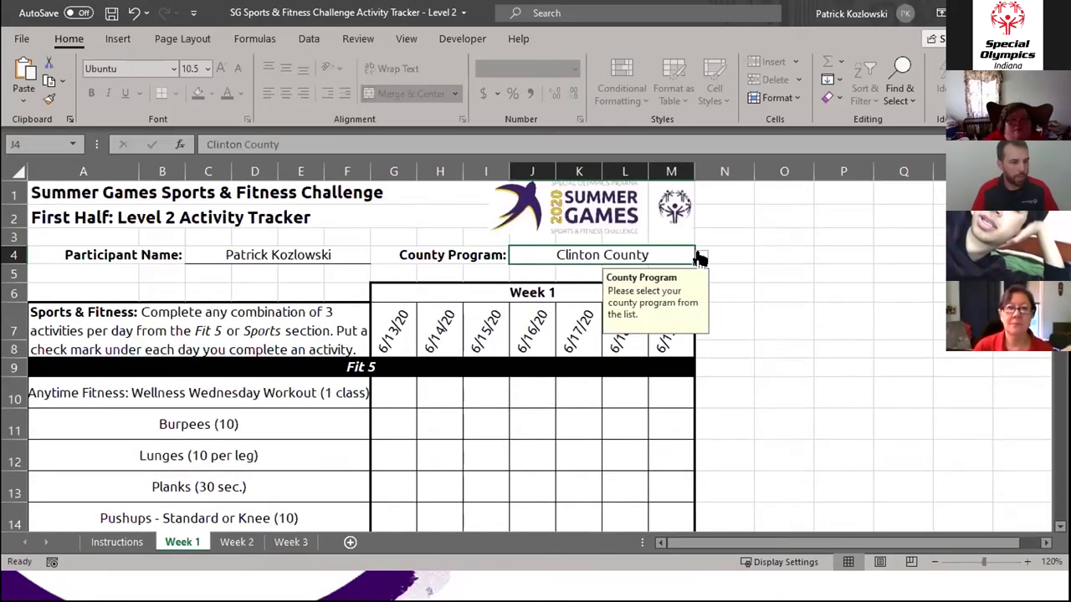
{"action": "left_click", "coordinate": [699, 256]}
{"action": "mouse_move", "coordinate": [699, 299]}
{"action": "left_mouse_down"}
{"action": "mouse_move", "coordinate": [696, 328]}
{"action": "mouse_move", "coordinate": [693, 302]}
{"action": "left_mouse_up"}
{"action": "key", "text": "Escape"}
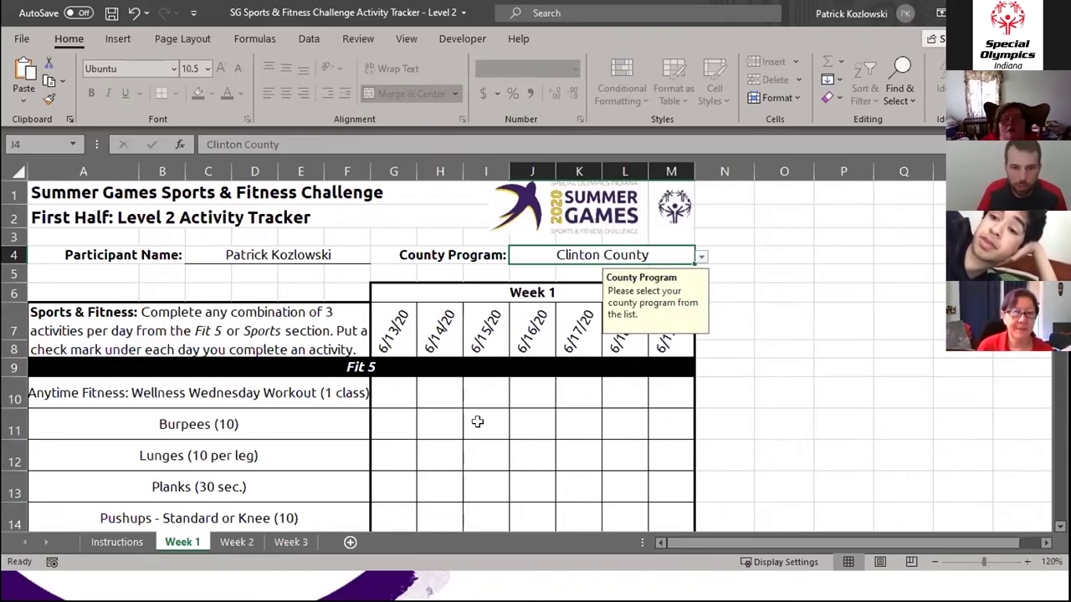
Zoom the Week 1 sheet back out to 100% and look over the activity rows.
{"action": "left_click", "coordinate": [291, 413]}
{"action": "scroll", "coordinate": [288, 411], "scroll_direction": "down", "scroll_amount": 2}
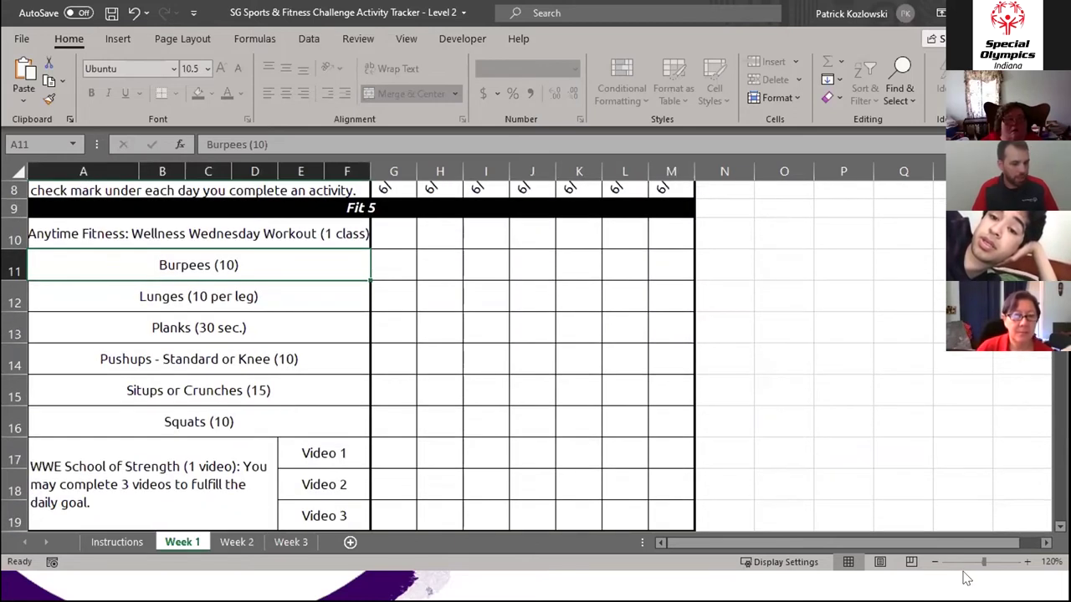
{"action": "left_click", "coordinate": [934, 563]}
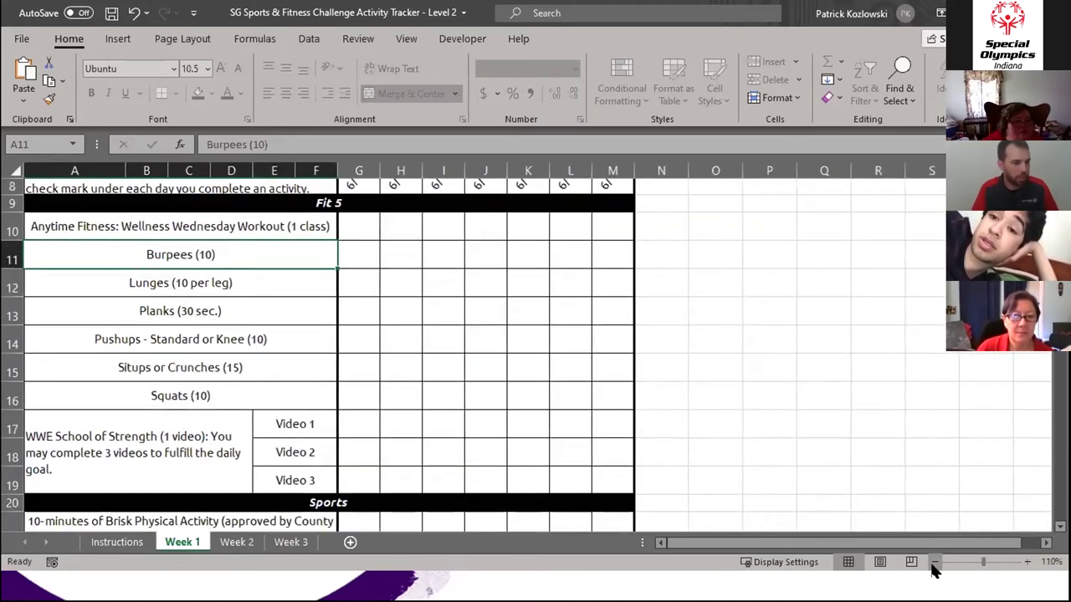
{"action": "left_click", "coordinate": [934, 562]}
{"action": "scroll", "coordinate": [740, 463], "scroll_direction": "up", "scroll_amount": 3}
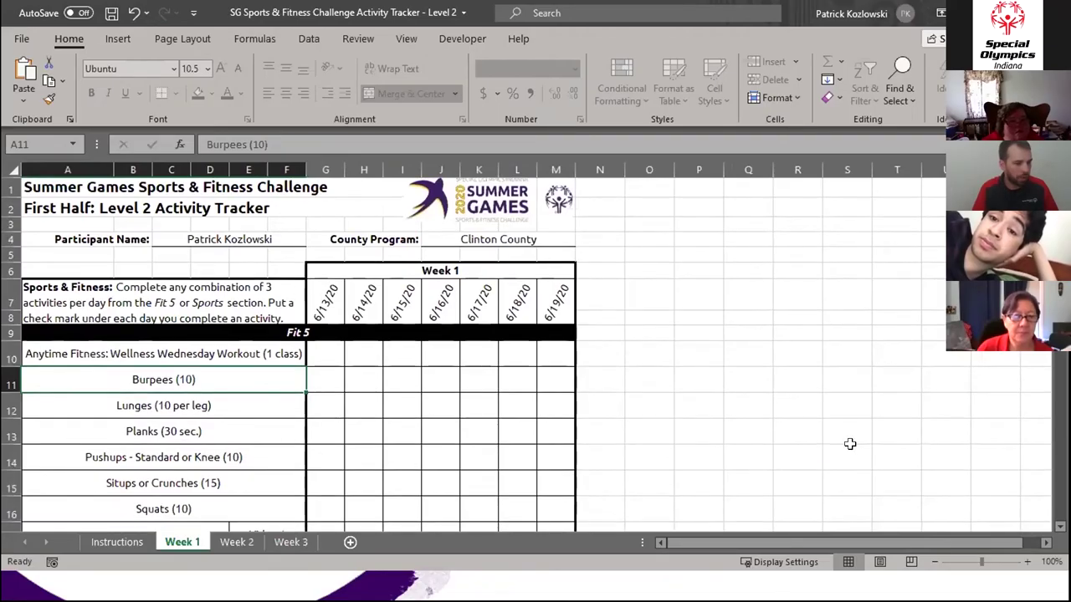
{"action": "scroll", "coordinate": [525, 355], "scroll_direction": "down", "scroll_amount": 2}
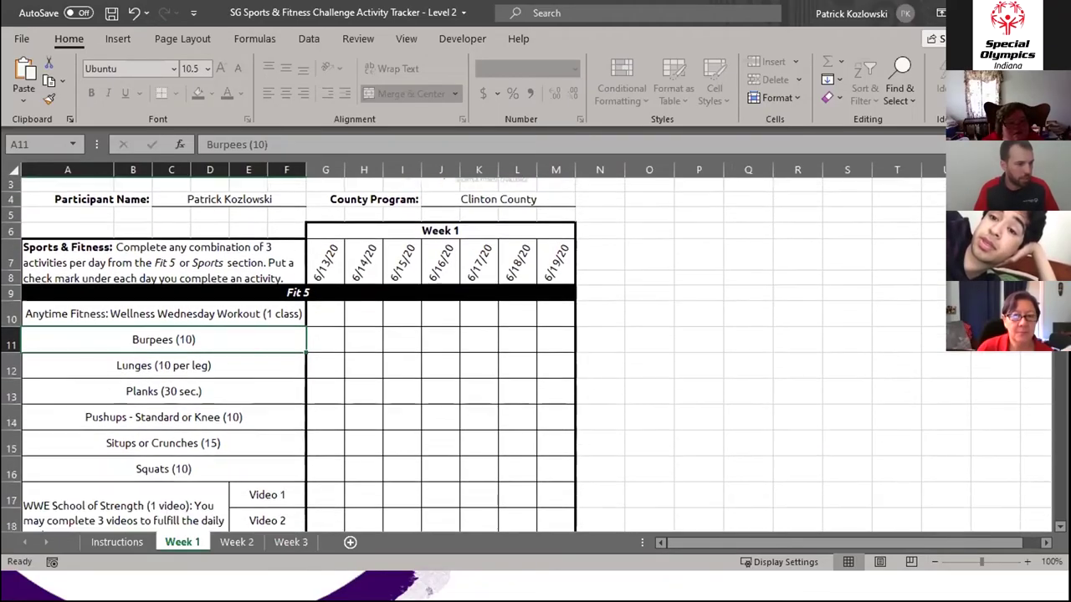
{"action": "scroll", "coordinate": [62, 192], "scroll_direction": "up", "scroll_amount": 1}
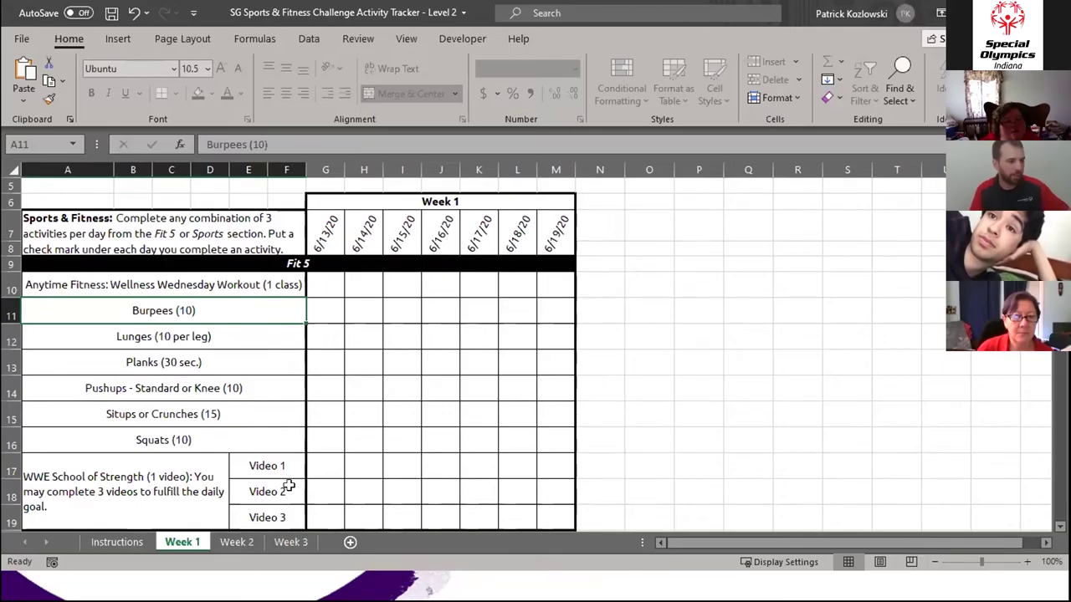
{"action": "scroll", "coordinate": [269, 451], "scroll_direction": "up", "scroll_amount": 2}
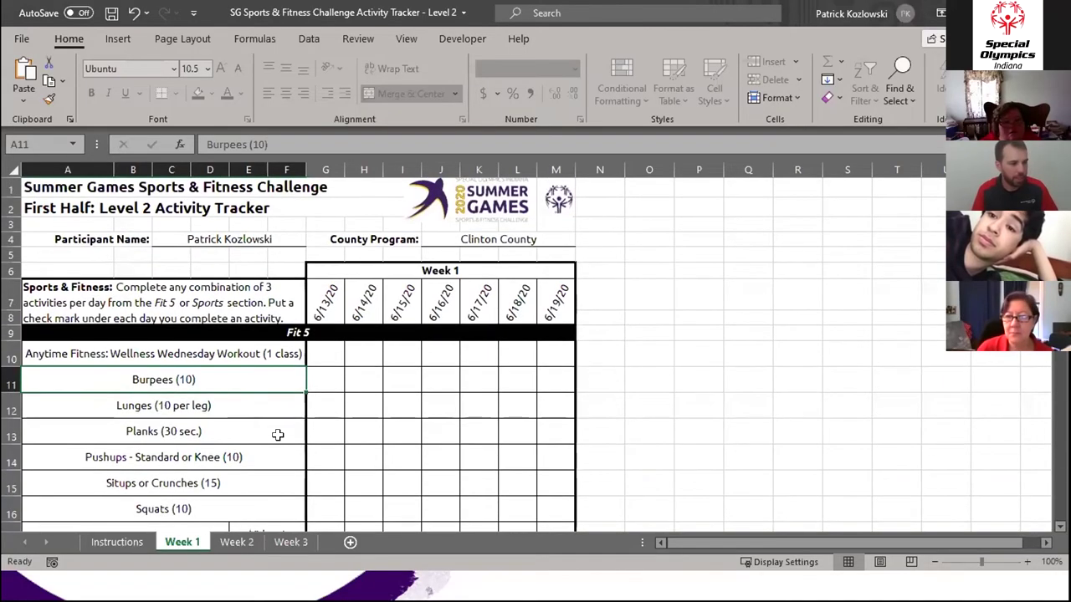
{"action": "left_click", "coordinate": [145, 209]}
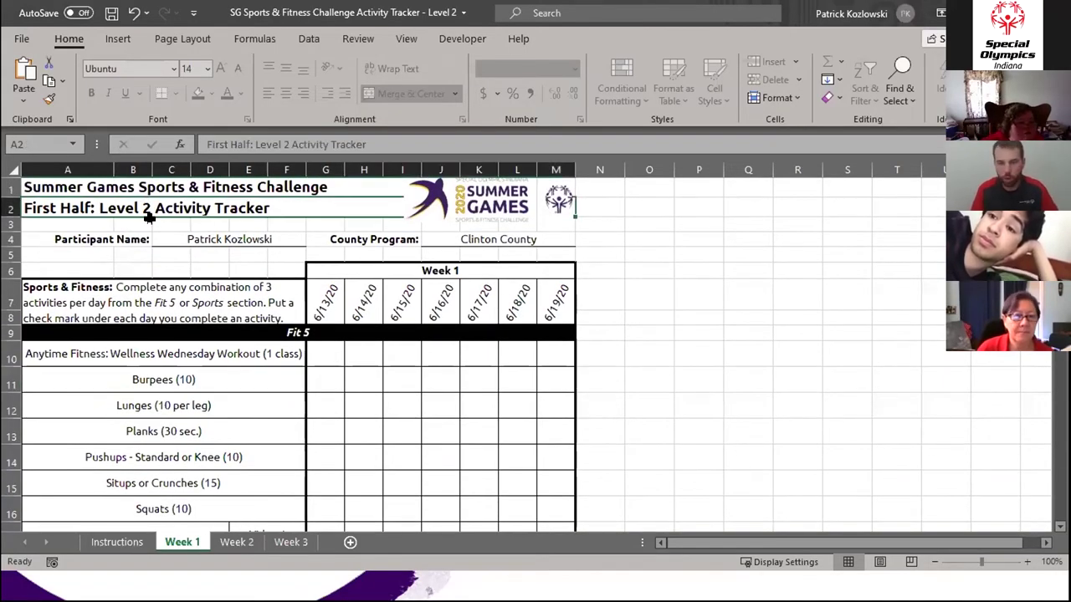
{"action": "scroll", "coordinate": [187, 264], "scroll_direction": "down", "scroll_amount": 4}
{"action": "scroll", "coordinate": [186, 263], "scroll_direction": "up", "scroll_amount": 2}
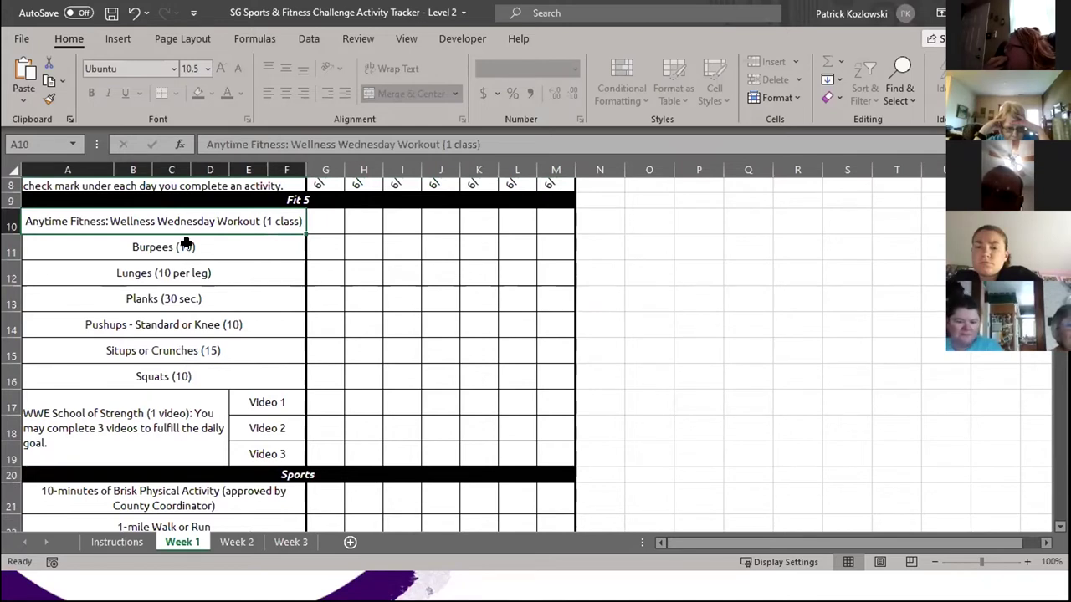
{"action": "left_click", "coordinate": [186, 244]}
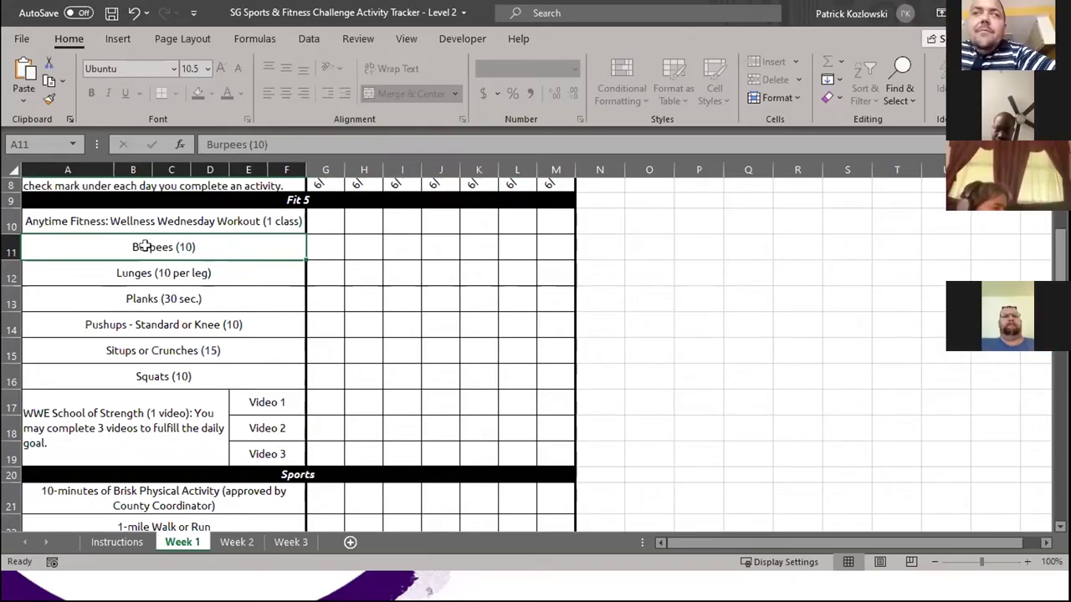
{"action": "left_click", "coordinate": [222, 272]}
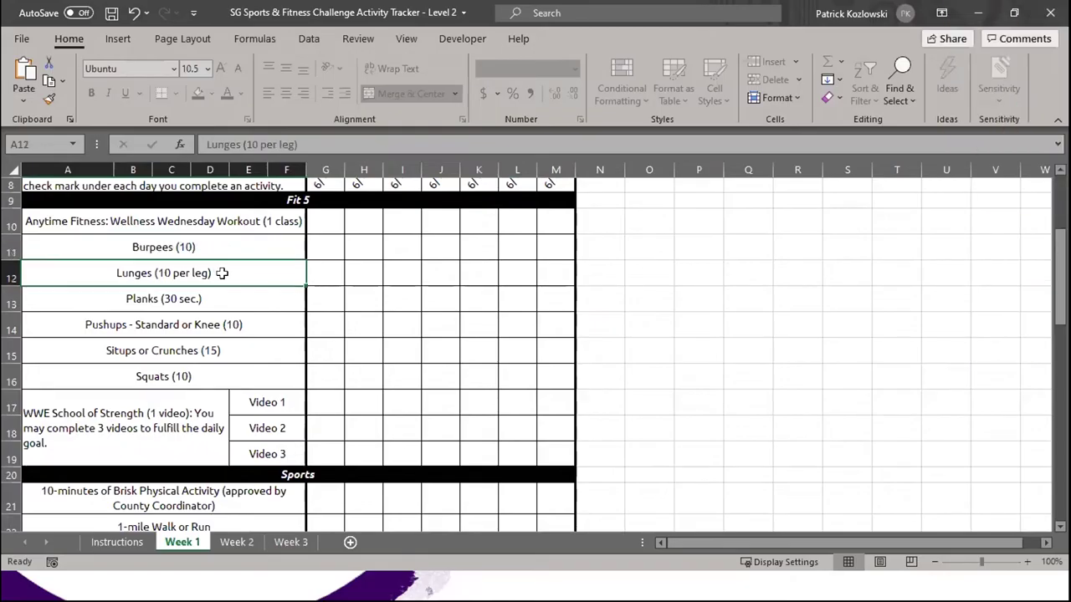
{"action": "left_click", "coordinate": [224, 298]}
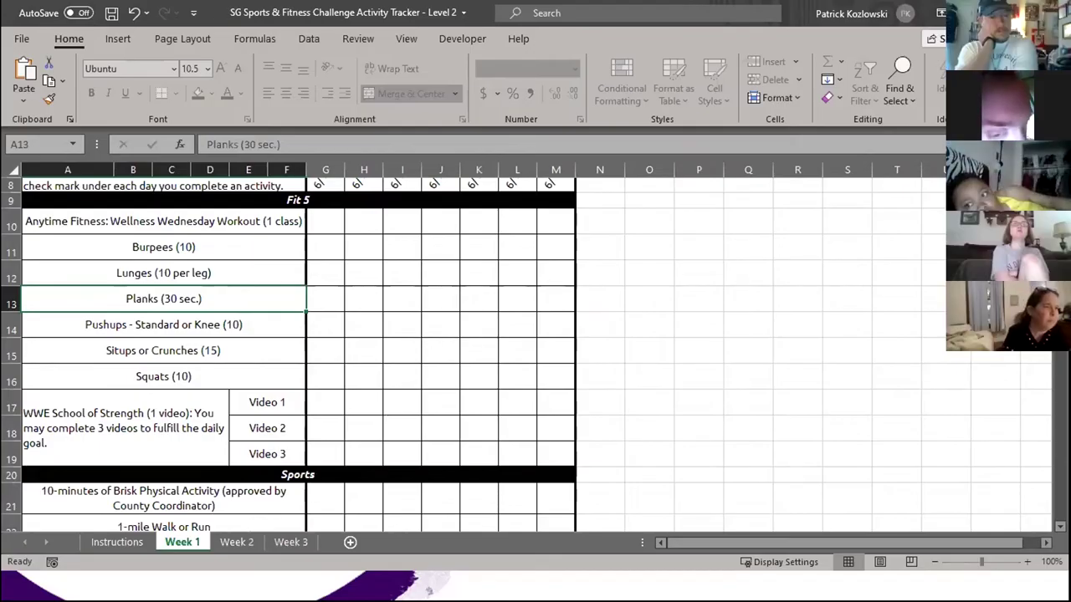
{"action": "scroll", "coordinate": [292, 351], "scroll_direction": "up", "scroll_amount": 1}
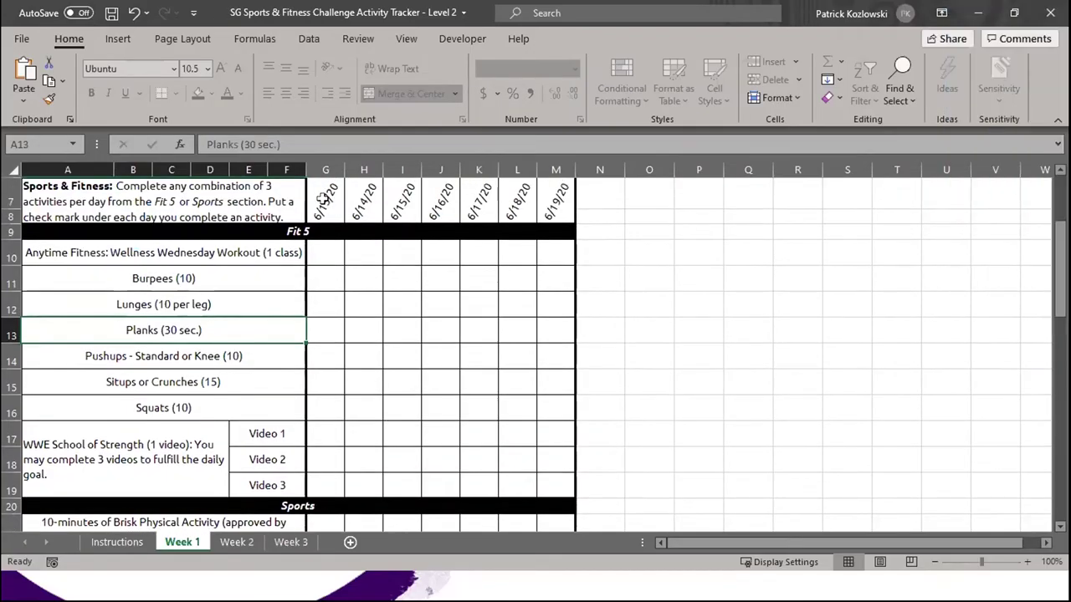
Mark Burpees and Planks with an x for 6/13/20.
{"action": "left_click", "coordinate": [316, 252]}
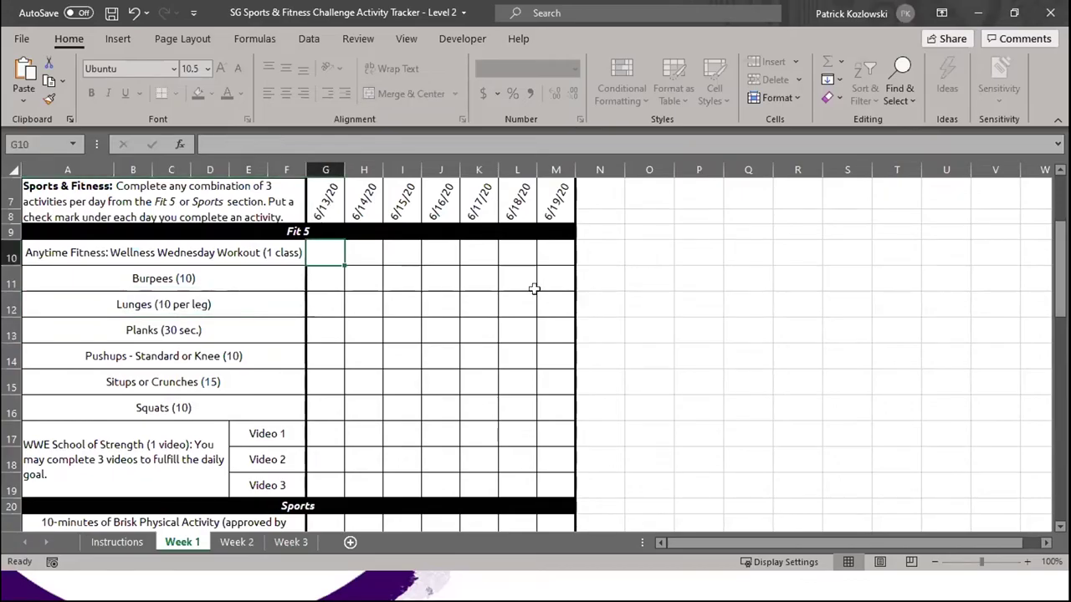
{"action": "key", "text": "Return"}
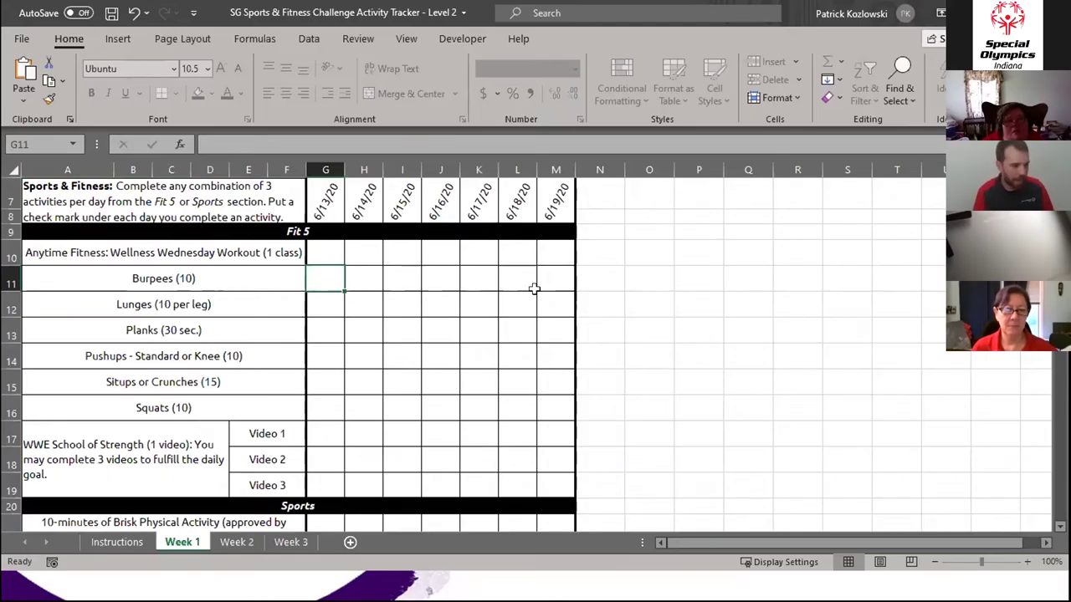
{"action": "type", "text": "x"}
{"action": "key", "text": "Return"}
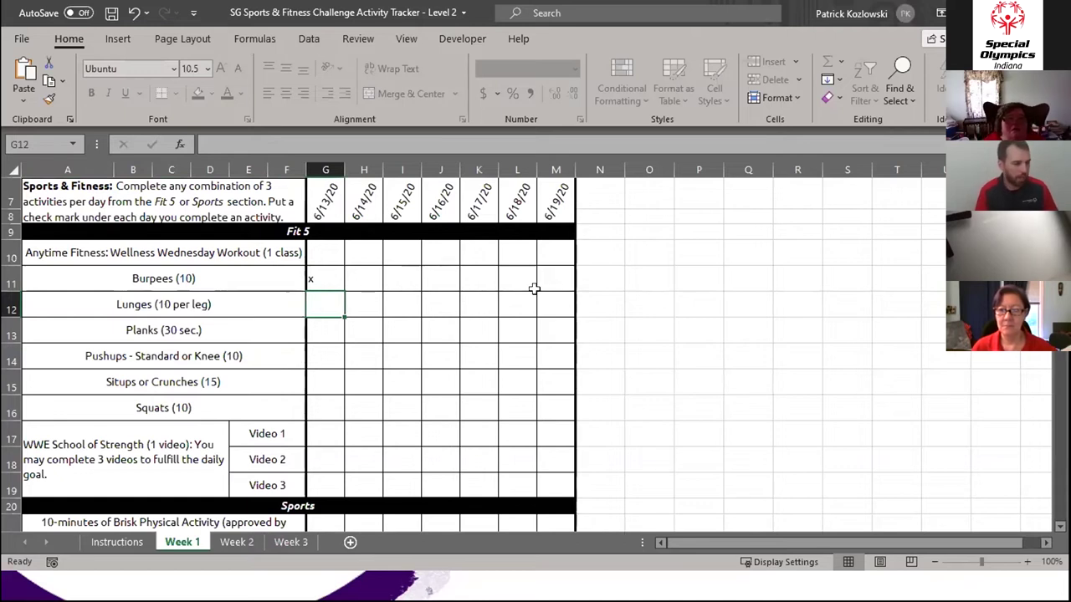
{"action": "key", "text": "Down"}
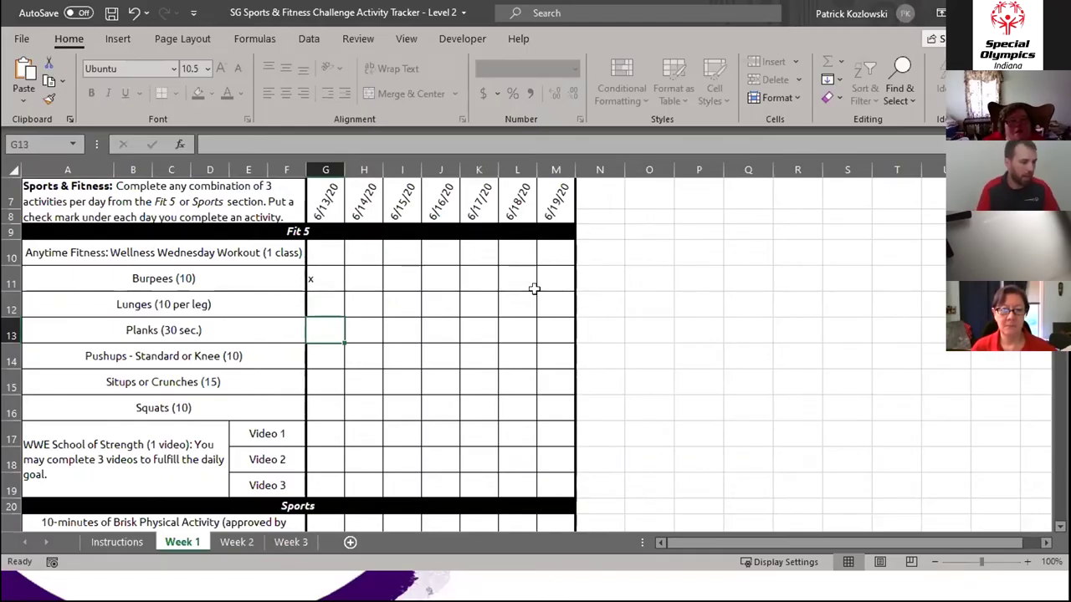
{"action": "type", "text": "x"}
{"action": "key", "text": "Down"}
{"action": "key", "text": "Down"}
{"action": "key", "text": "Down"}
{"action": "key", "text": "Down"}
{"action": "key", "text": "Down"}
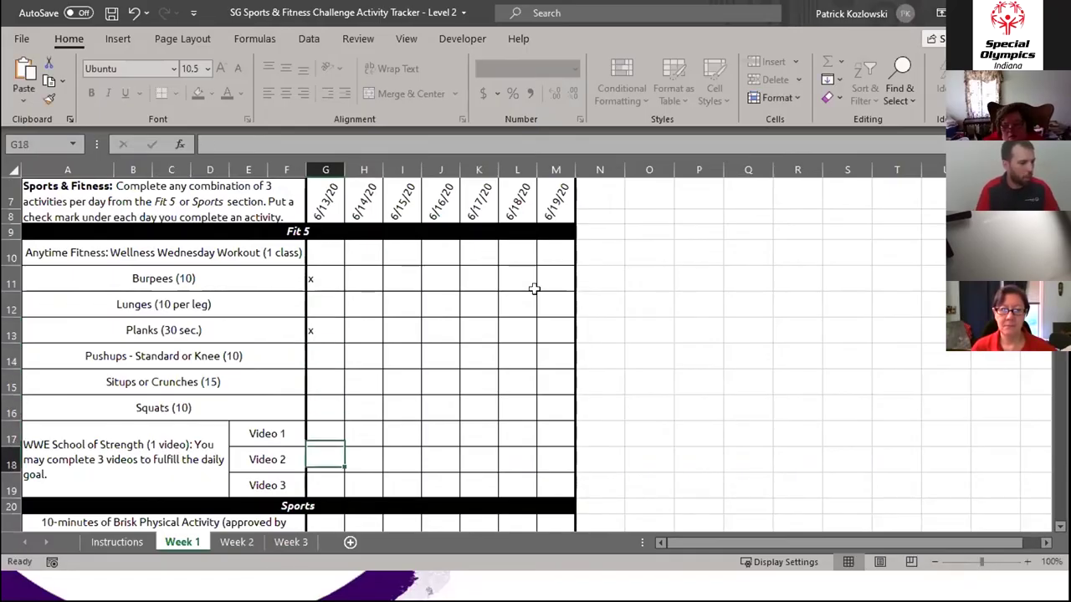
Type an x in G27 for Basketball - Shooting on 6/13/20.
{"action": "key", "text": "Down"}
{"action": "key", "text": "Down"}
{"action": "scroll", "coordinate": [533, 289], "scroll_direction": "down", "scroll_amount": 5}
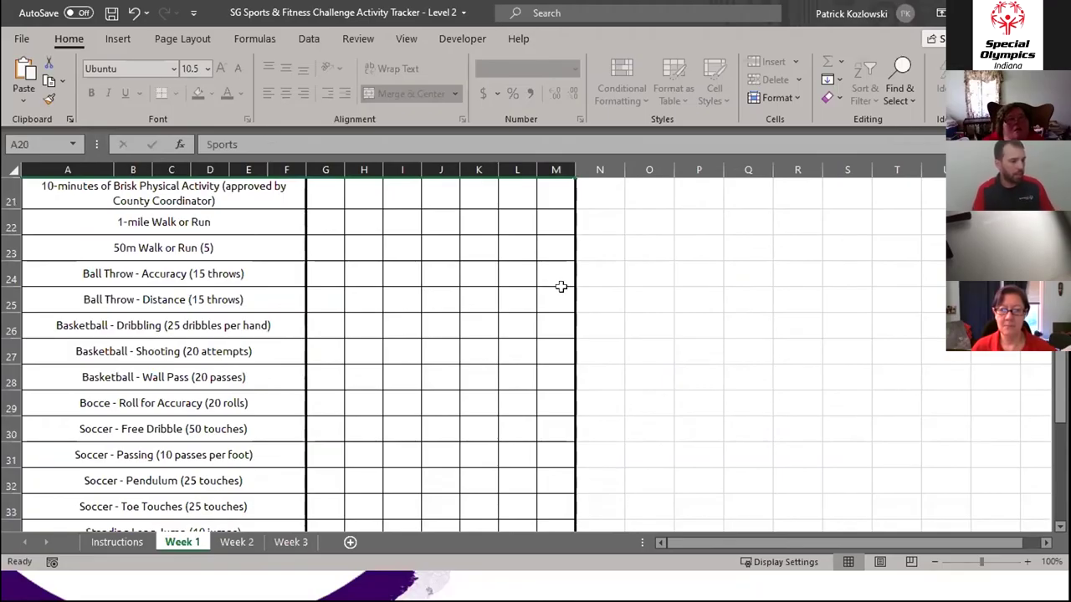
{"action": "left_click", "coordinate": [322, 347]}
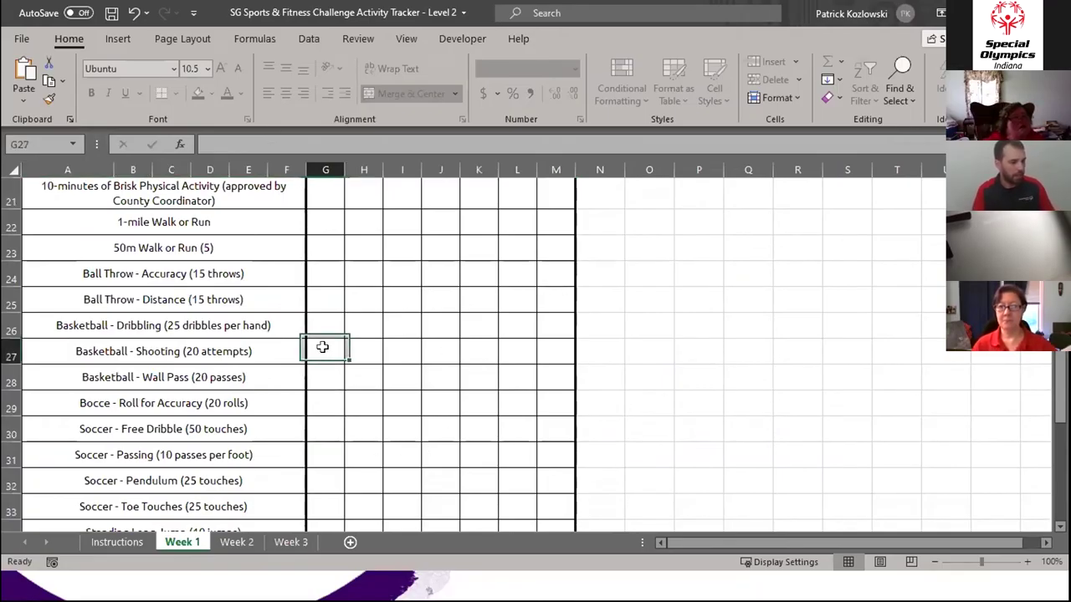
{"action": "type", "text": "x"}
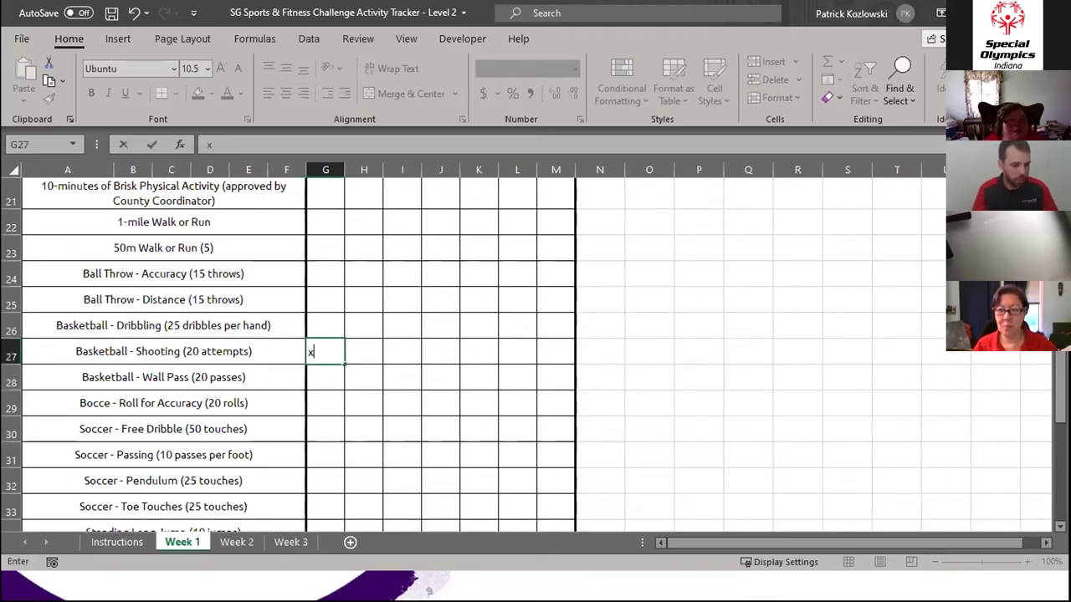
Commit the Basketball - Shooting x and zoom out to survey the whole tracker.
{"action": "left_click", "coordinate": [877, 394]}
{"action": "left_click", "coordinate": [935, 565]}
{"action": "left_click", "coordinate": [935, 565]}
{"action": "left_click", "coordinate": [935, 565]}
{"action": "left_click", "coordinate": [935, 565]}
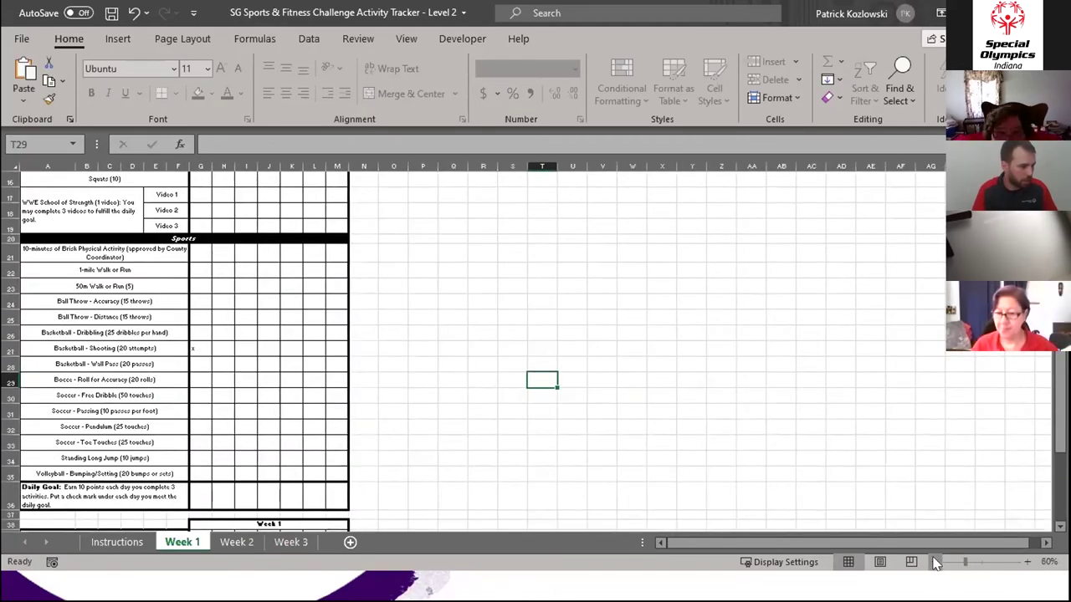
{"action": "left_click", "coordinate": [935, 566]}
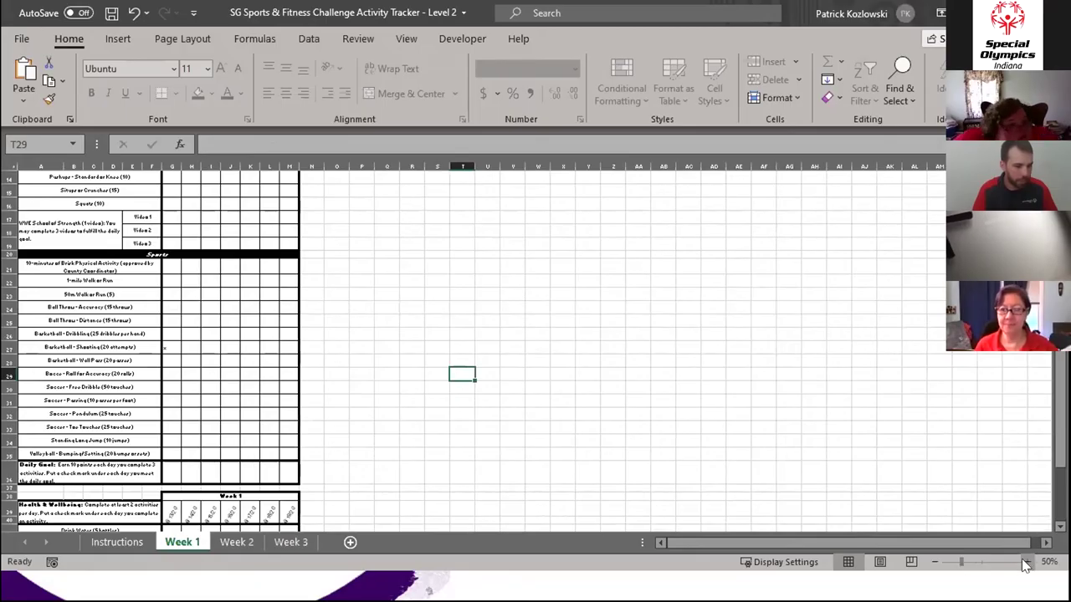
{"action": "left_click", "coordinate": [1027, 562]}
{"action": "left_click", "coordinate": [1027, 562]}
{"action": "left_click", "coordinate": [1027, 562]}
{"action": "left_click", "coordinate": [1027, 562]}
{"action": "scroll", "coordinate": [324, 251], "scroll_direction": "up", "scroll_amount": 6}
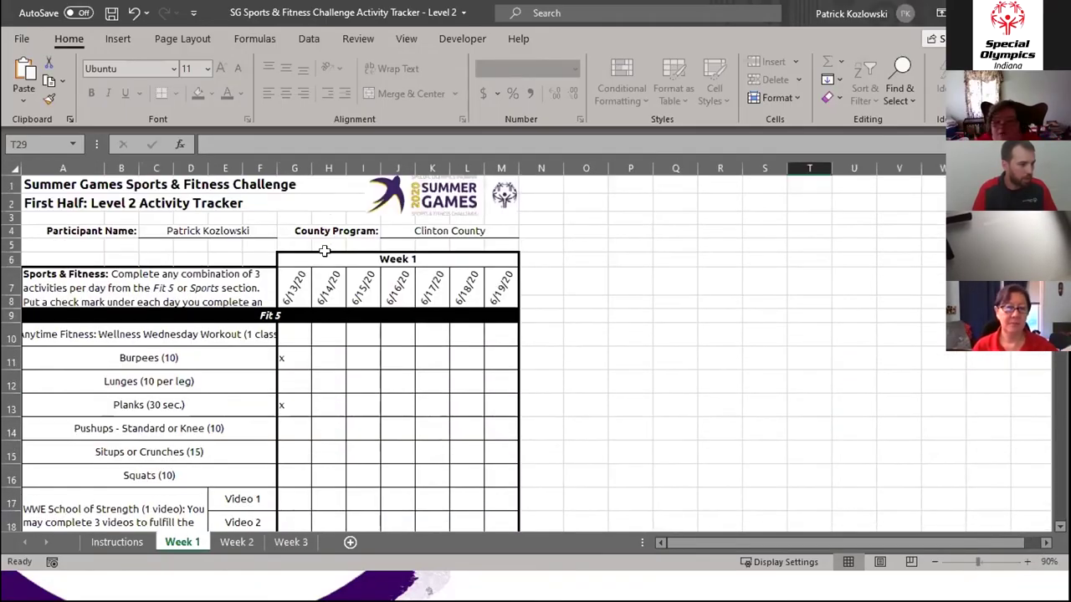
Mark the Sports Daily Goal for 6/13/20 with an x in G36.
{"action": "left_click", "coordinate": [293, 352]}
{"action": "key", "text": "Down"}
{"action": "key", "text": "Down"}
{"action": "key", "text": "Down"}
{"action": "key", "text": "Down"}
{"action": "key", "text": "Down"}
{"action": "key", "text": "Down"}
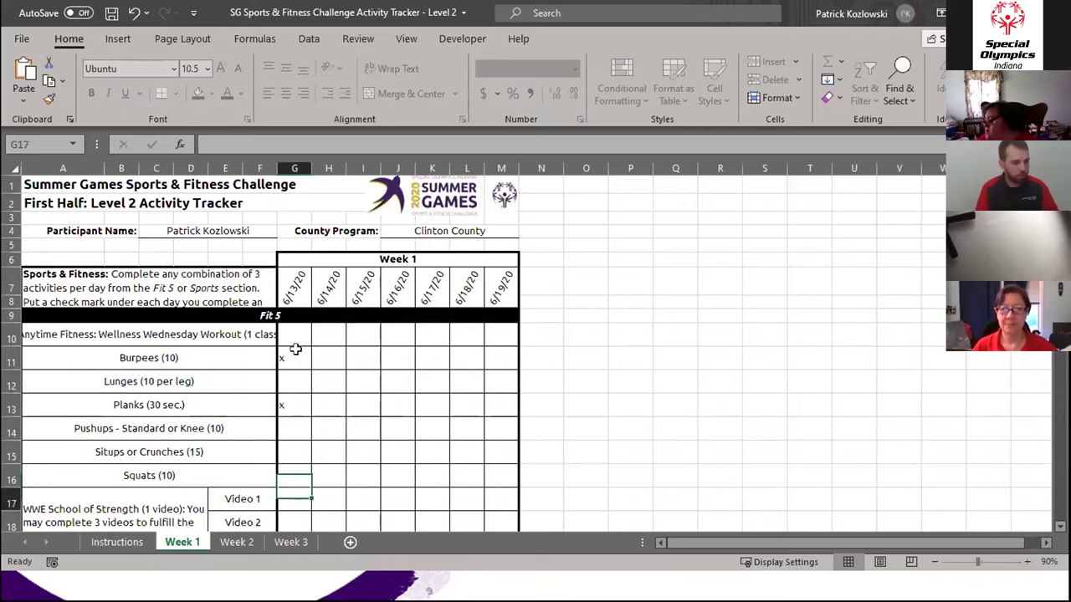
{"action": "key", "text": "Down"}
{"action": "key", "text": "Down"}
{"action": "key", "text": "Down"}
{"action": "key", "text": "Down"}
{"action": "key", "text": "Down"}
{"action": "key", "text": "Down"}
{"action": "key", "text": "Down"}
{"action": "key", "text": "Down"}
{"action": "key", "text": "Down"}
{"action": "key", "text": "Down"}
{"action": "key", "text": "Down"}
{"action": "key", "text": "Down"}
{"action": "key", "text": "Down"}
{"action": "key", "text": "Down"}
{"action": "key", "text": "Down"}
{"action": "key", "text": "Down"}
{"action": "key", "text": "Up"}
{"action": "key", "text": "Up"}
{"action": "key", "text": "Up"}
{"action": "key", "text": "Up"}
{"action": "key", "text": "Up"}
{"action": "key", "text": "Up"}
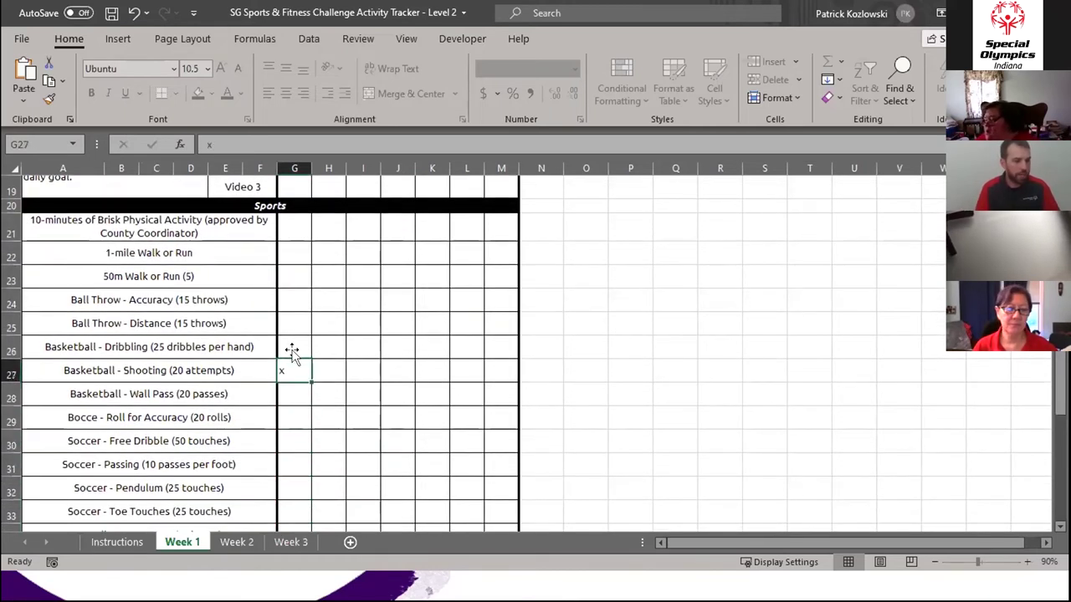
{"action": "scroll", "coordinate": [290, 352], "scroll_direction": "down", "scroll_amount": 2}
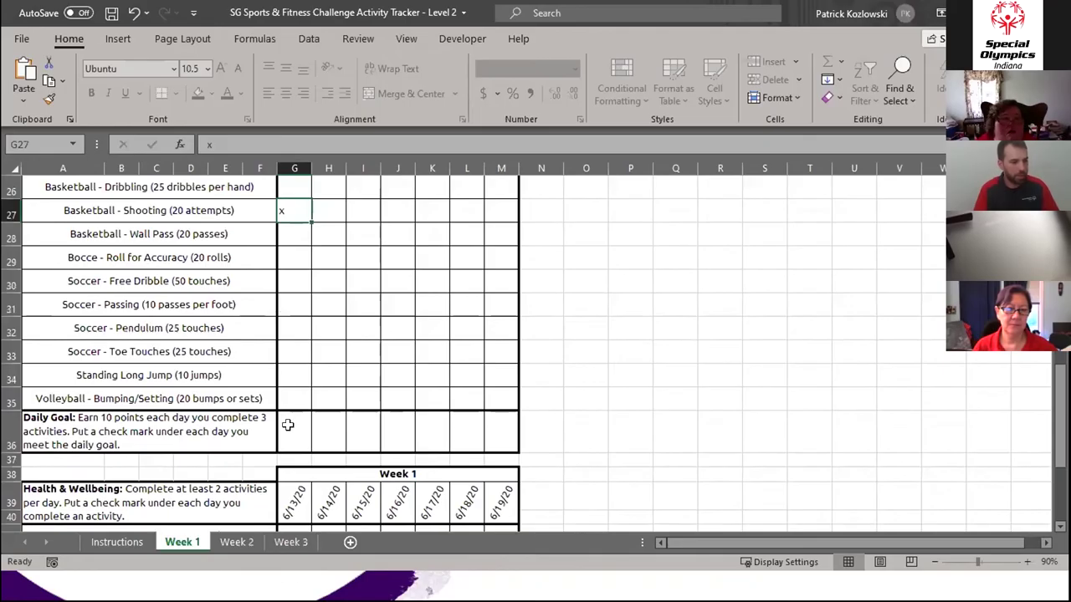
{"action": "left_click", "coordinate": [287, 425]}
{"action": "type", "text": "x"}
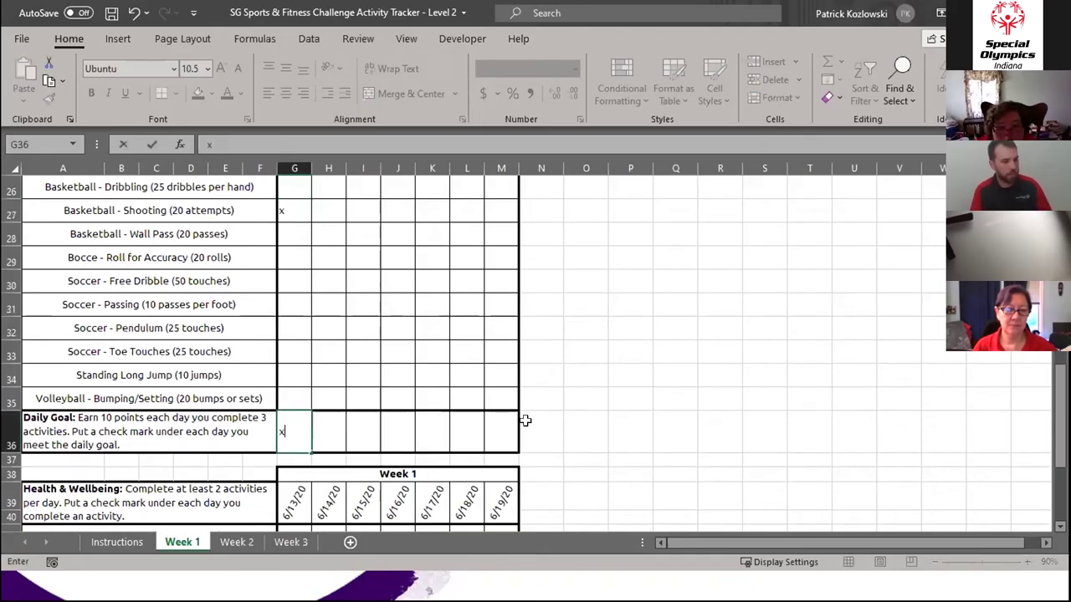
{"action": "left_click", "coordinate": [115, 423]}
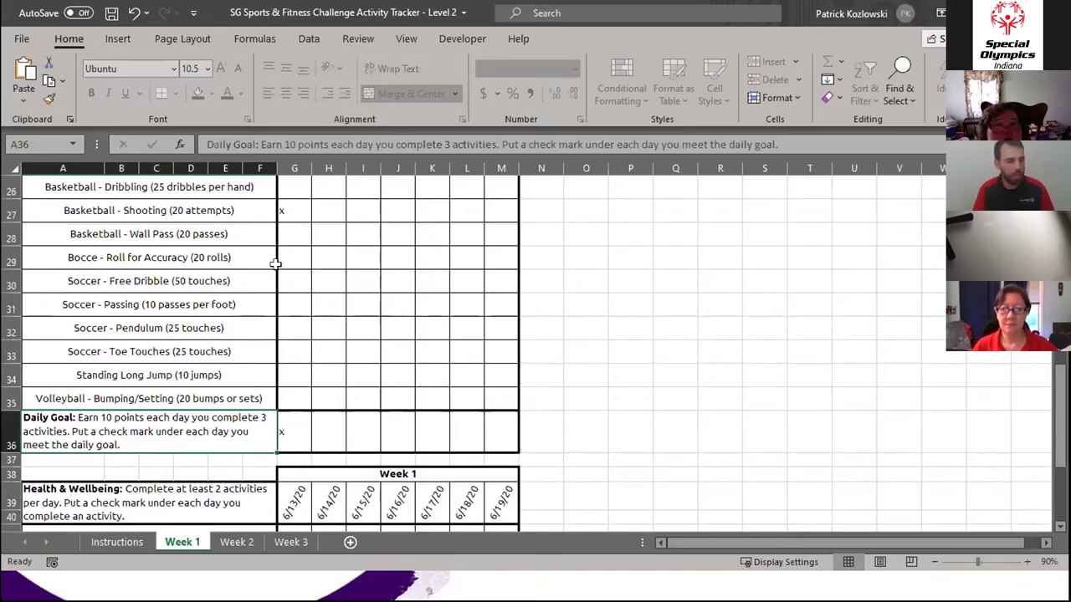
{"action": "left_click", "coordinate": [283, 432]}
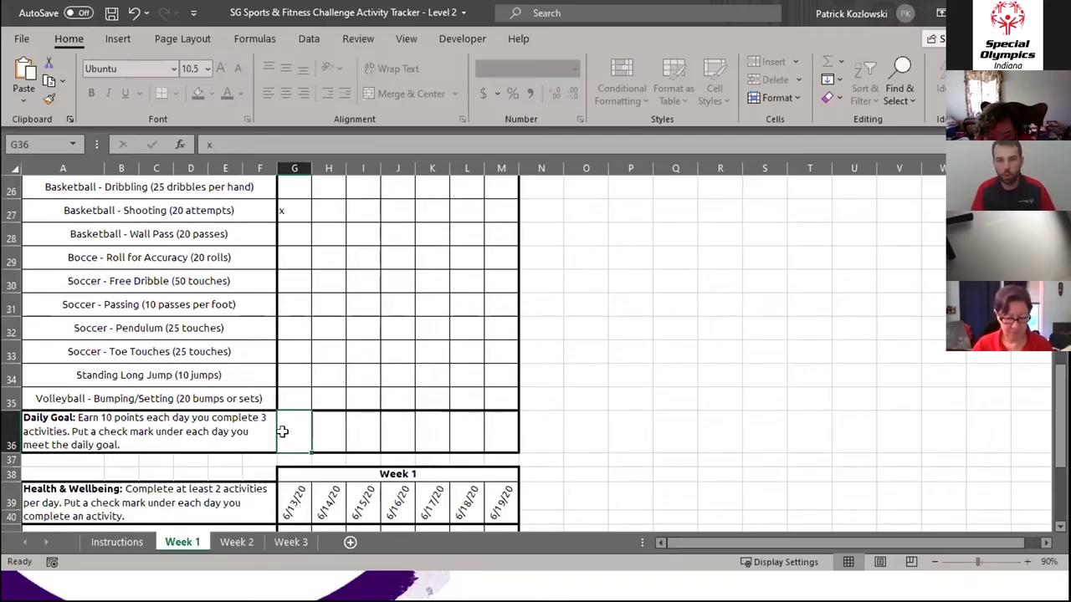
Scroll down and enlarge the sheet view to larger cells.
{"action": "scroll", "coordinate": [280, 426], "scroll_direction": "down", "scroll_amount": 3}
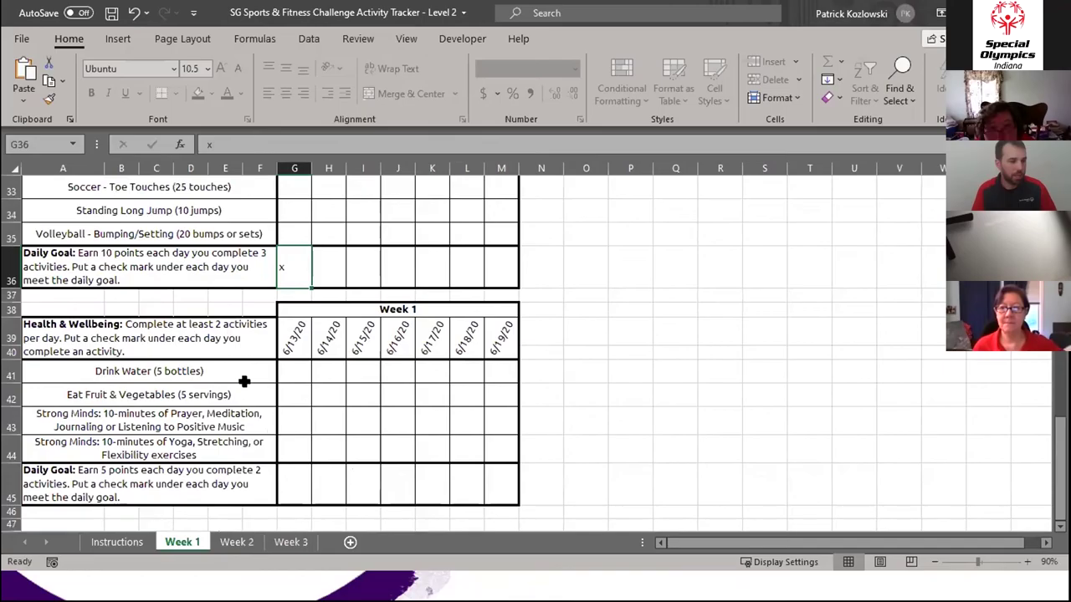
{"action": "left_click", "coordinate": [1026, 562]}
{"action": "left_click", "coordinate": [1026, 562]}
{"action": "left_click", "coordinate": [1027, 562]}
Put 6/13/20 x marks in G41, G43 and G45 for Drink Water, prayer/meditation and Daily Goal.
{"action": "scroll", "coordinate": [752, 464], "scroll_direction": "down", "scroll_amount": 3}
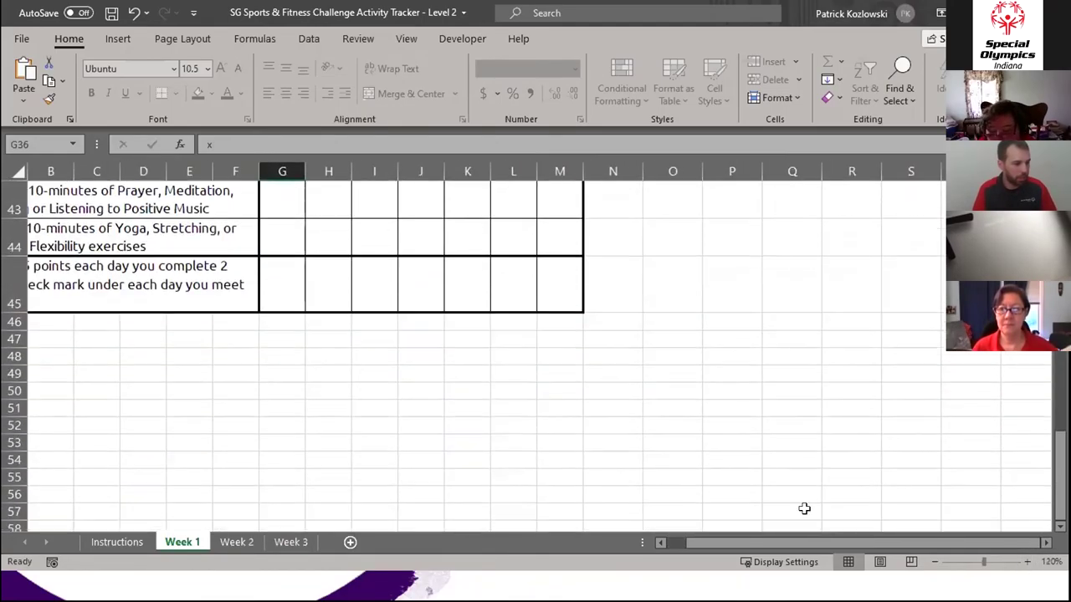
{"action": "left_click_drag", "start_coordinate": [835, 541], "coordinate": [675, 544]}
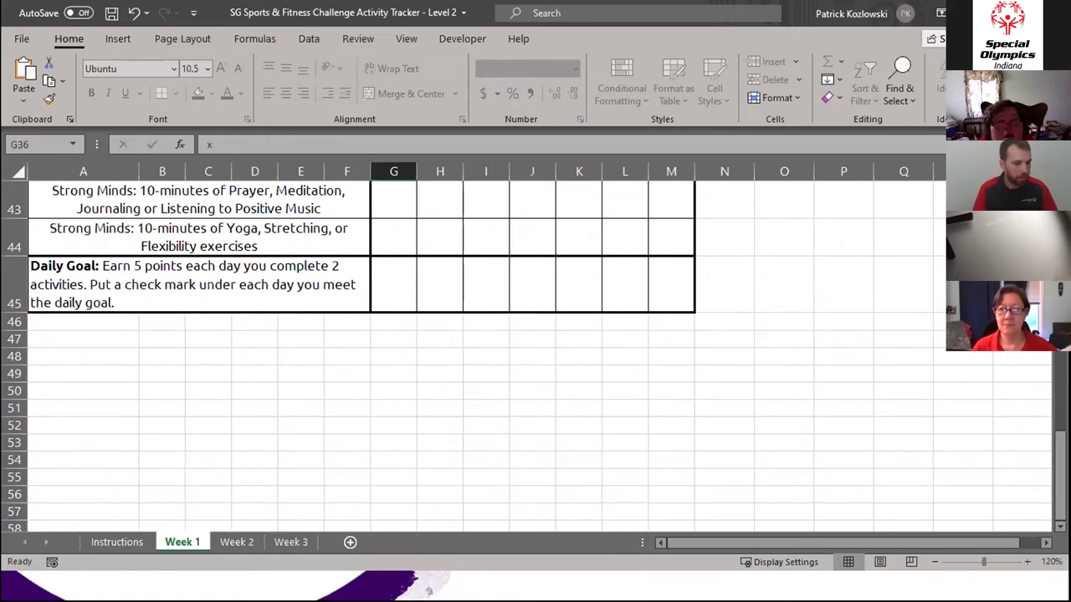
{"action": "left_click_drag", "start_coordinate": [1060, 495], "coordinate": [1060, 487]}
{"action": "left_click", "coordinate": [386, 289]}
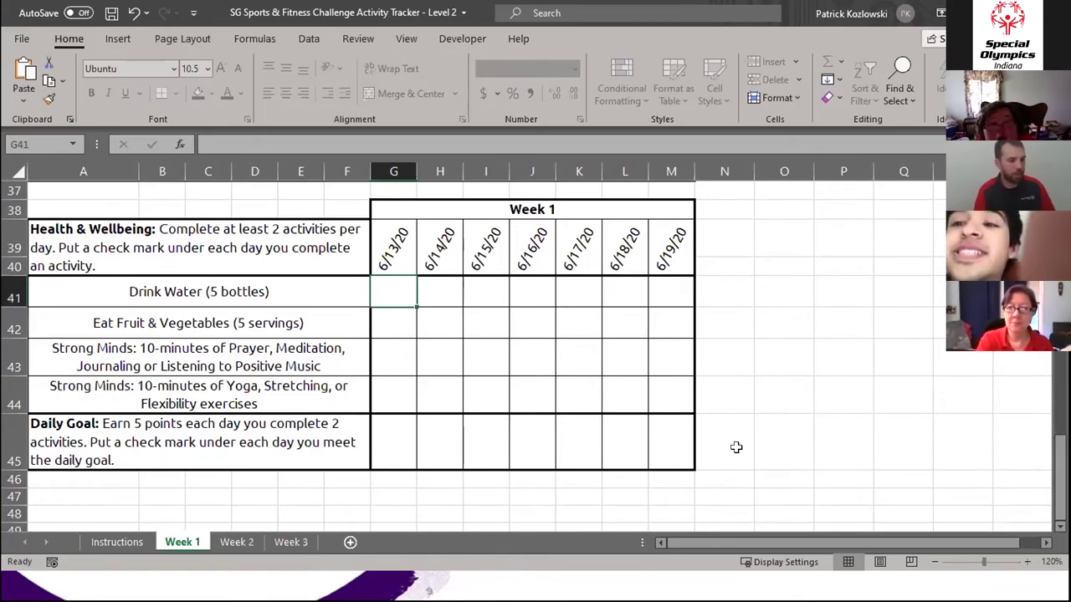
{"action": "type", "text": "x"}
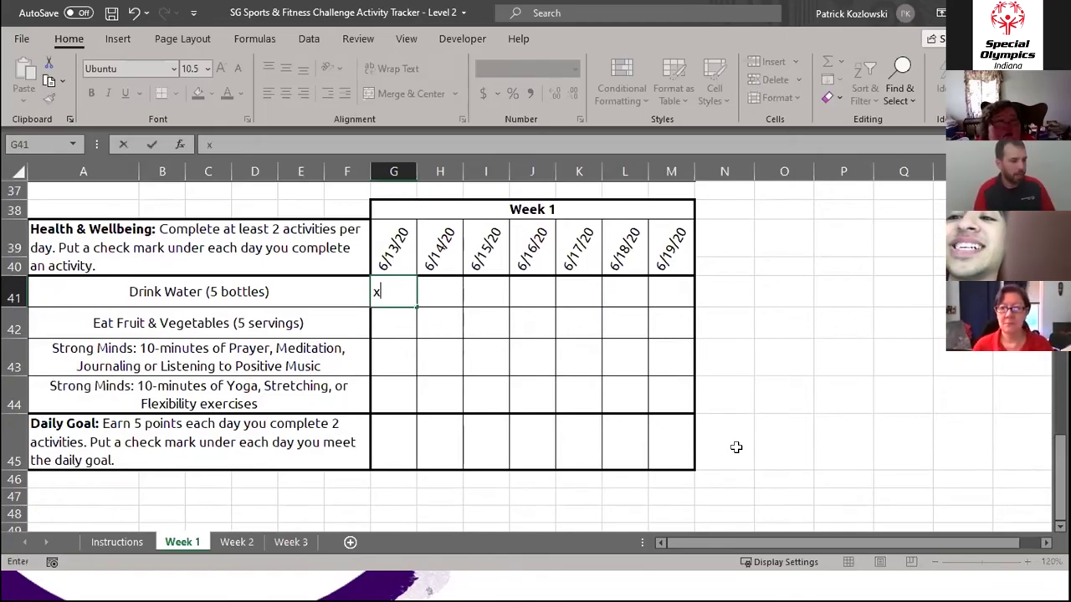
{"action": "key", "text": "Return"}
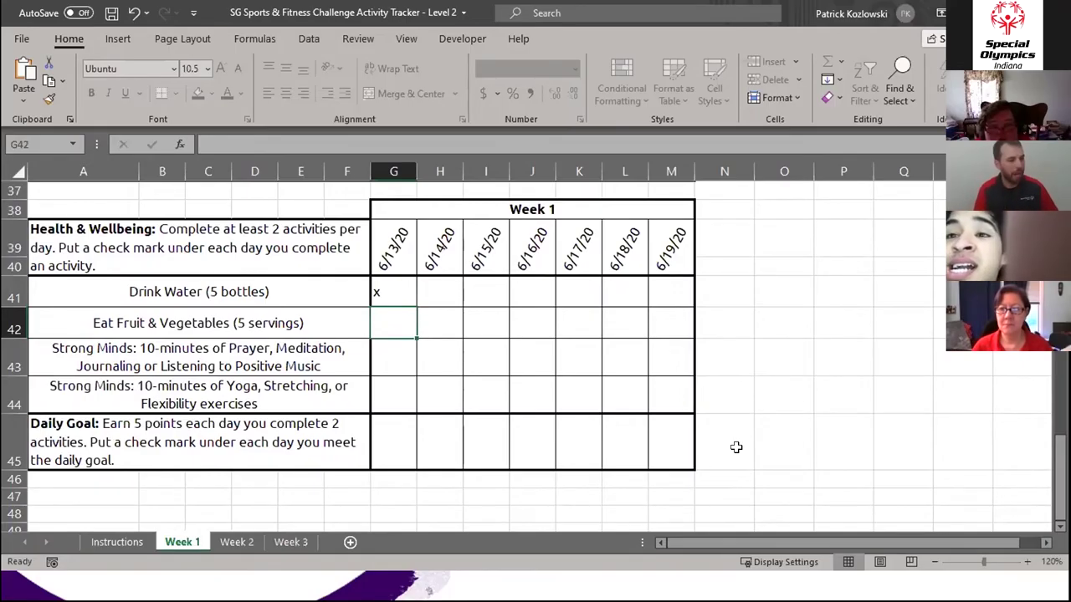
{"action": "key", "text": "Down"}
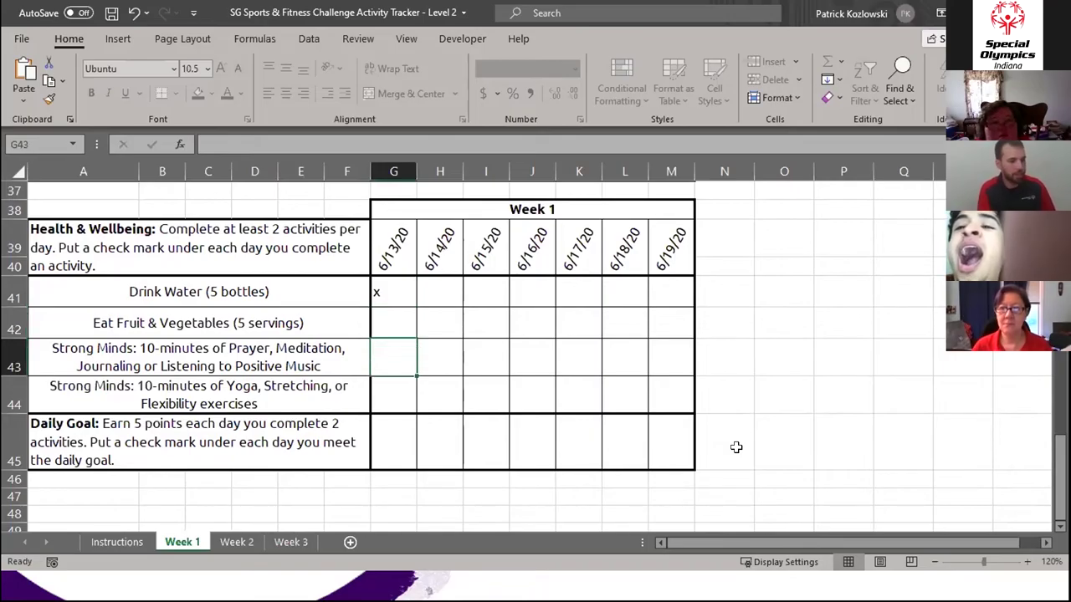
{"action": "type", "text": "x"}
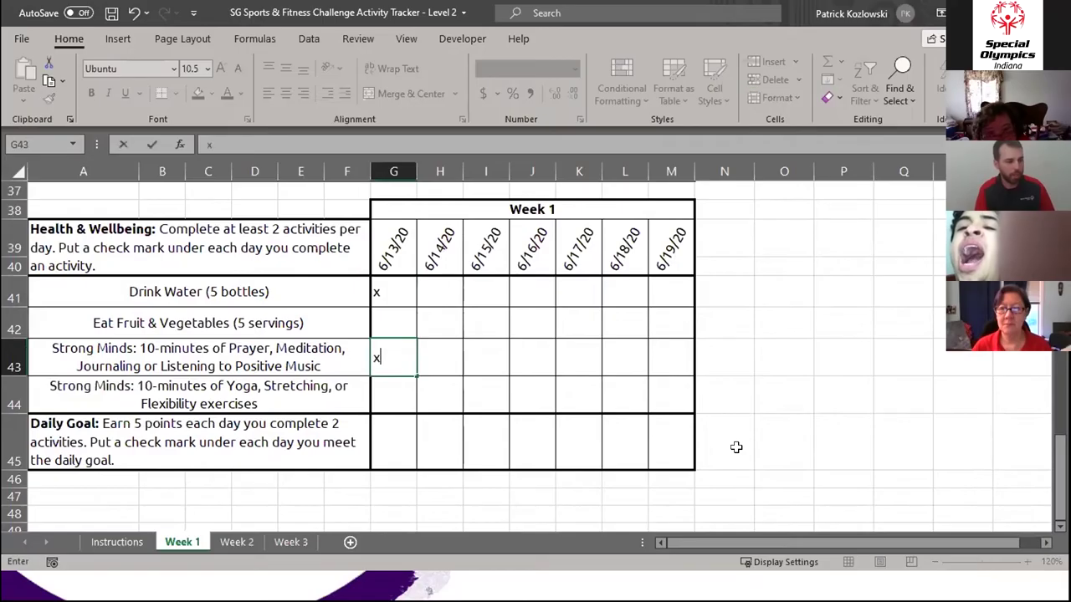
{"action": "key", "text": "Down"}
{"action": "key", "text": "Down"}
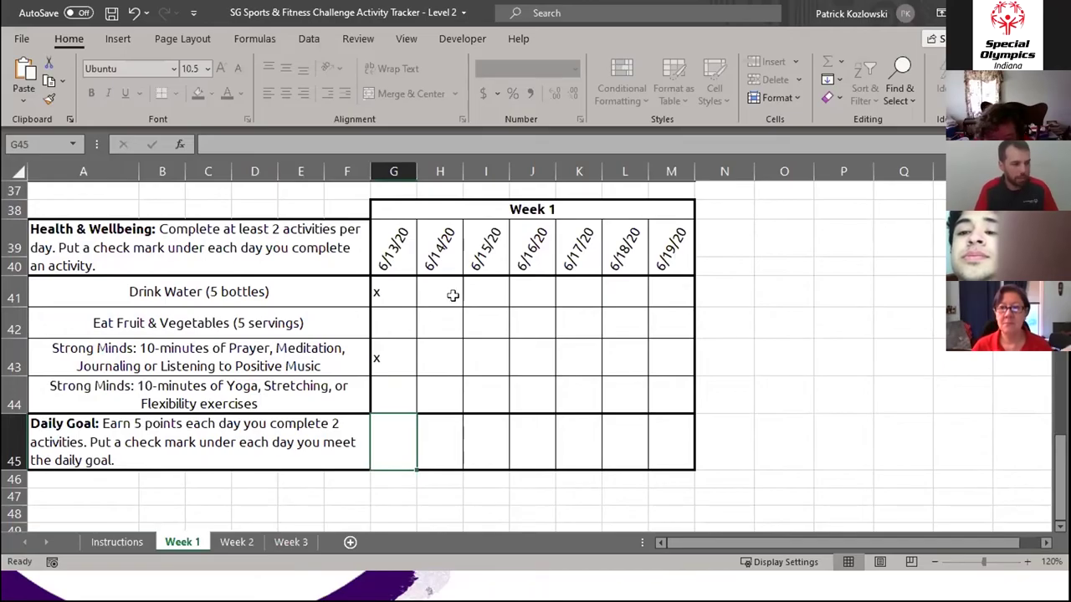
{"action": "type", "text": "x"}
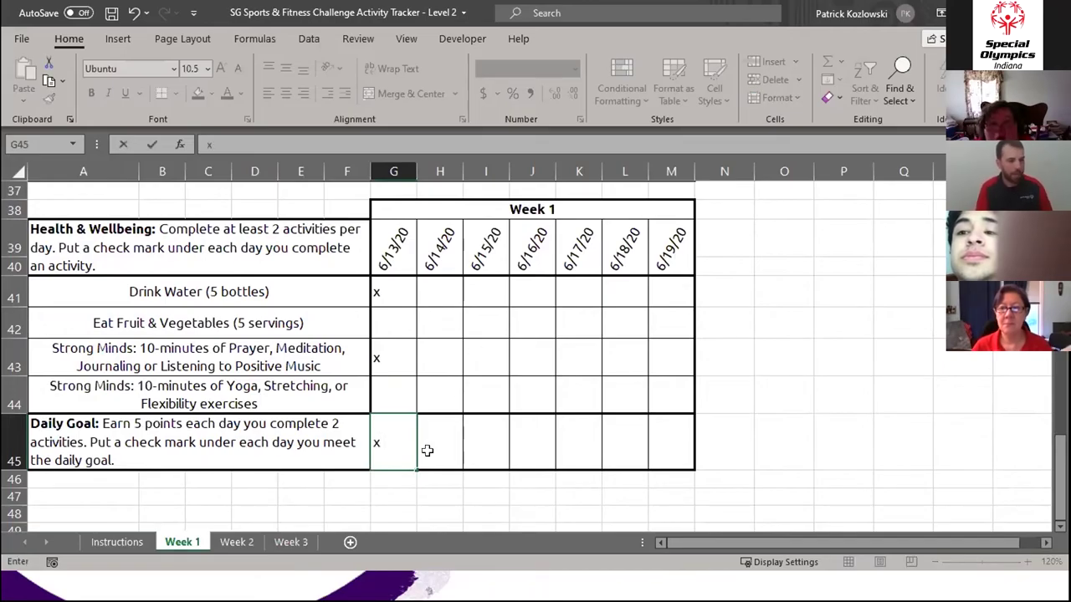
{"action": "key", "text": "ctrl+Return"}
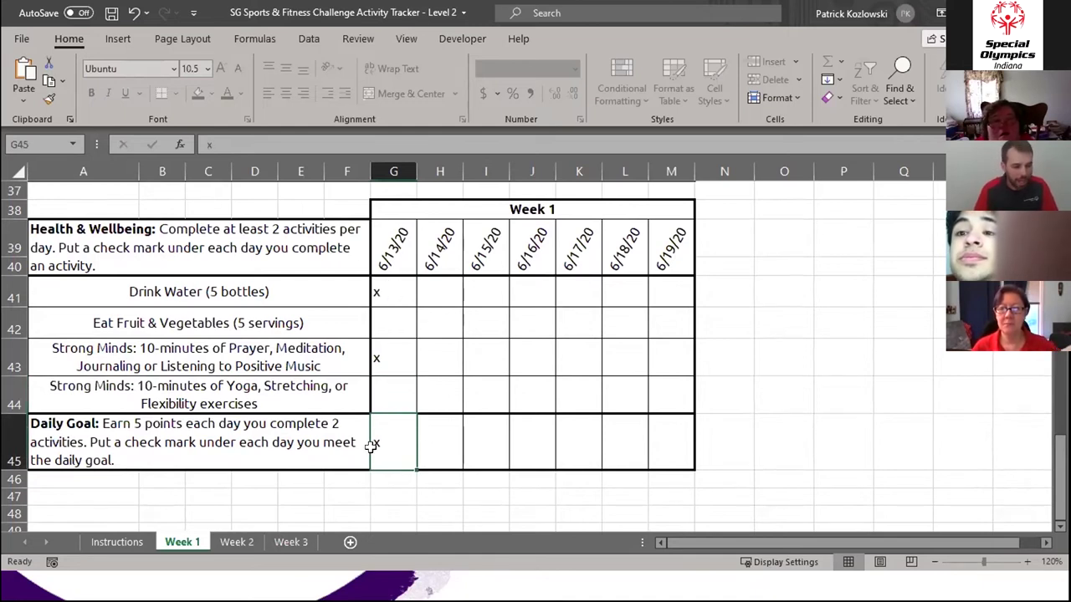
Select the Health & Wellbeing and Sports Daily Goal rows at 100% zoom to compare them.
{"action": "left_click_drag", "start_coordinate": [245, 435], "coordinate": [671, 443]}
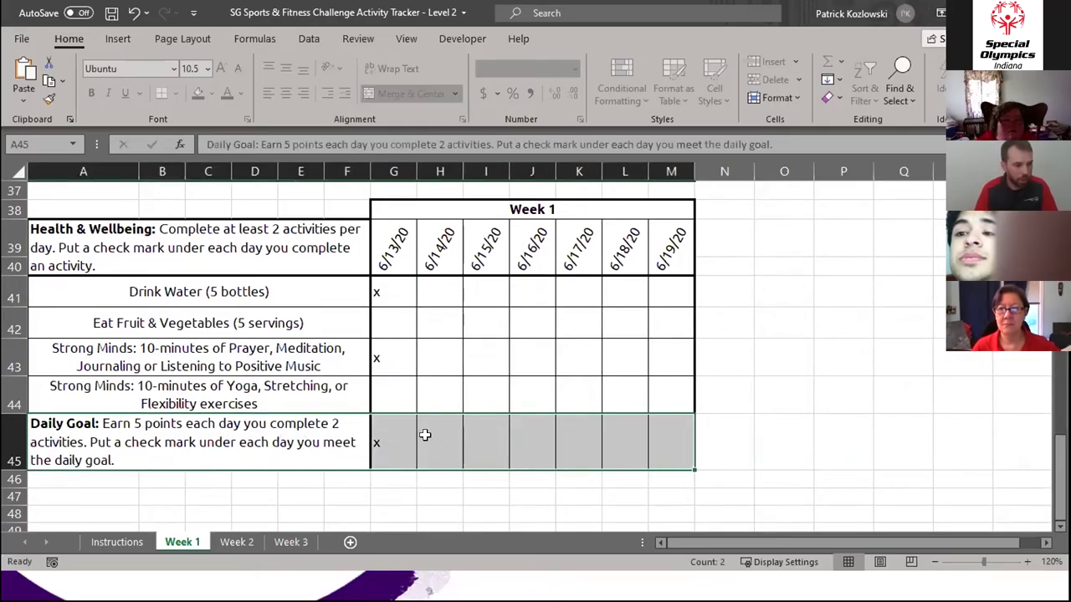
{"action": "left_click", "coordinate": [936, 562]}
{"action": "left_click_drag", "start_coordinate": [138, 221], "coordinate": [548, 225]}
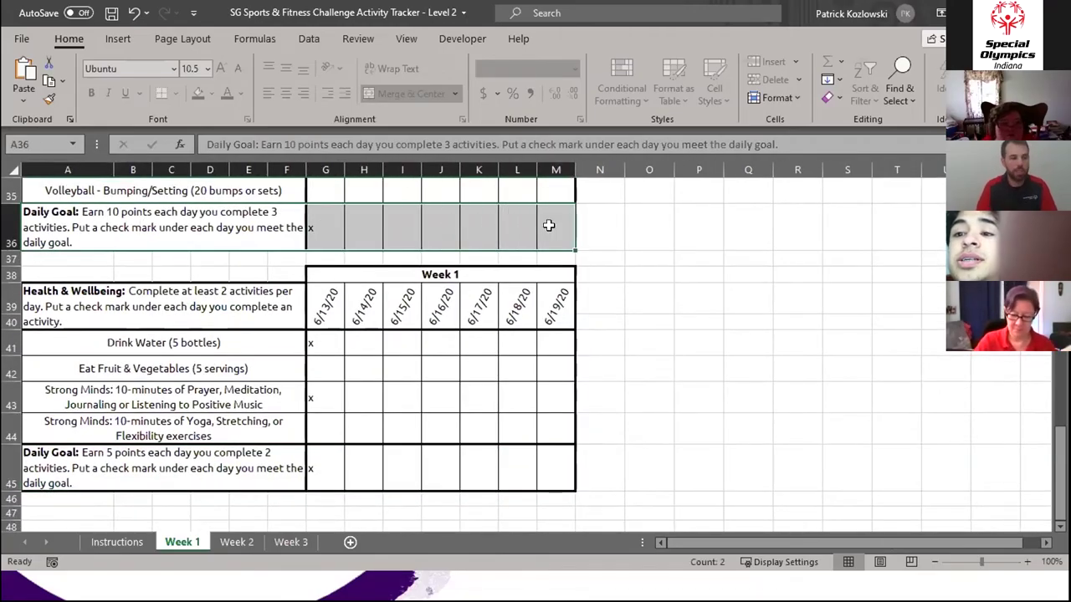
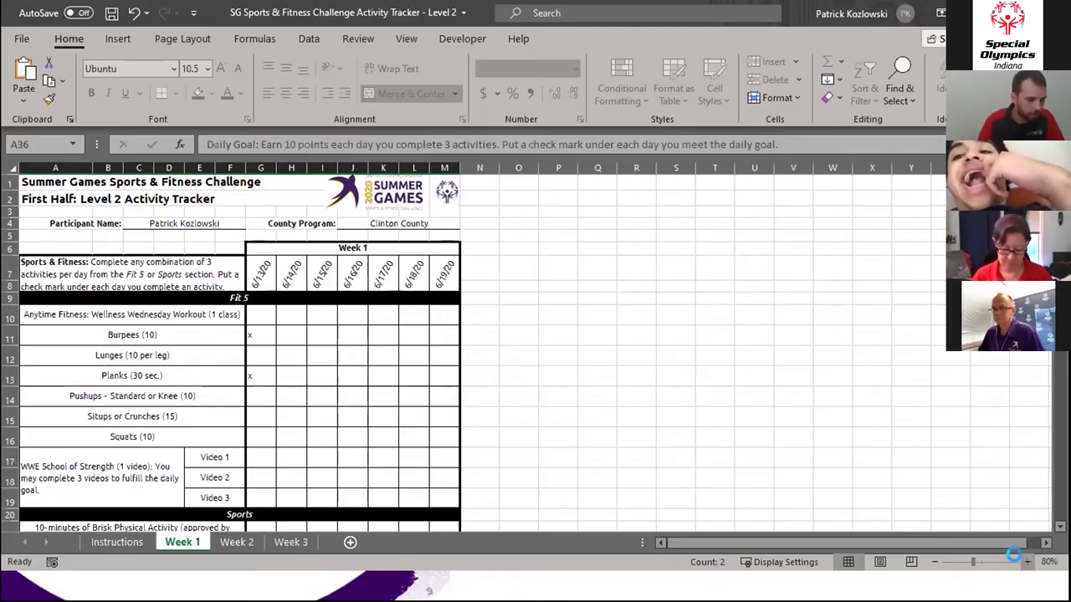
Zoom the Week 1 sheet to 100% and select the Drink Water (5 bottles) row.
{"action": "left_click", "coordinate": [1026, 562]}
{"action": "left_click", "coordinate": [1027, 562]}
{"action": "scroll", "coordinate": [423, 337], "scroll_direction": "down", "scroll_amount": 14}
{"action": "scroll", "coordinate": [424, 337], "scroll_direction": "up", "scroll_amount": 2}
{"action": "scroll", "coordinate": [424, 338], "scroll_direction": "up", "scroll_amount": 3}
{"action": "scroll", "coordinate": [424, 338], "scroll_direction": "down", "scroll_amount": 3}
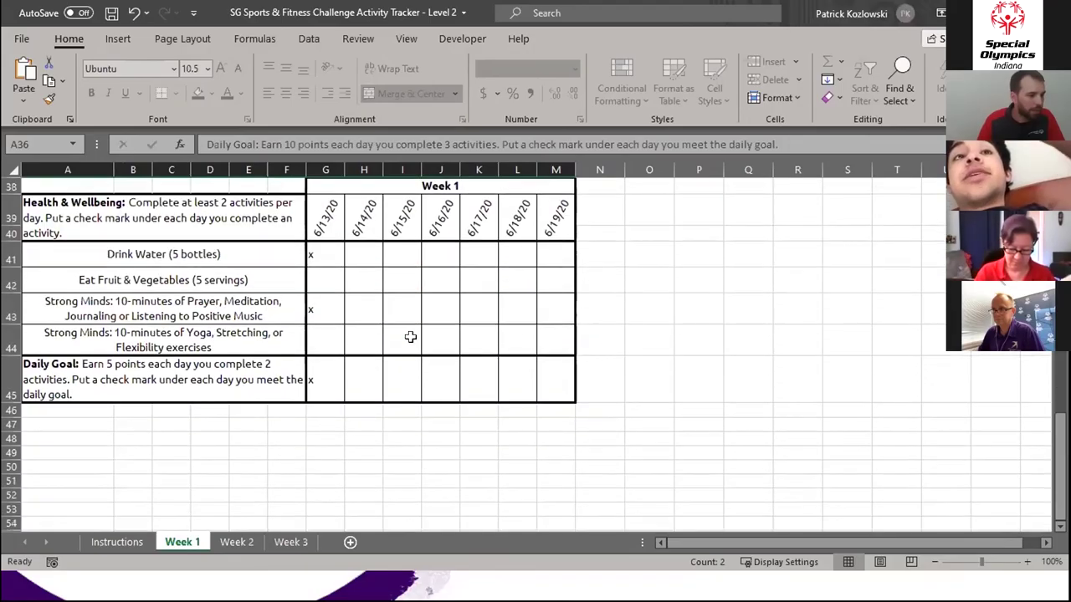
{"action": "left_click", "coordinate": [234, 257]}
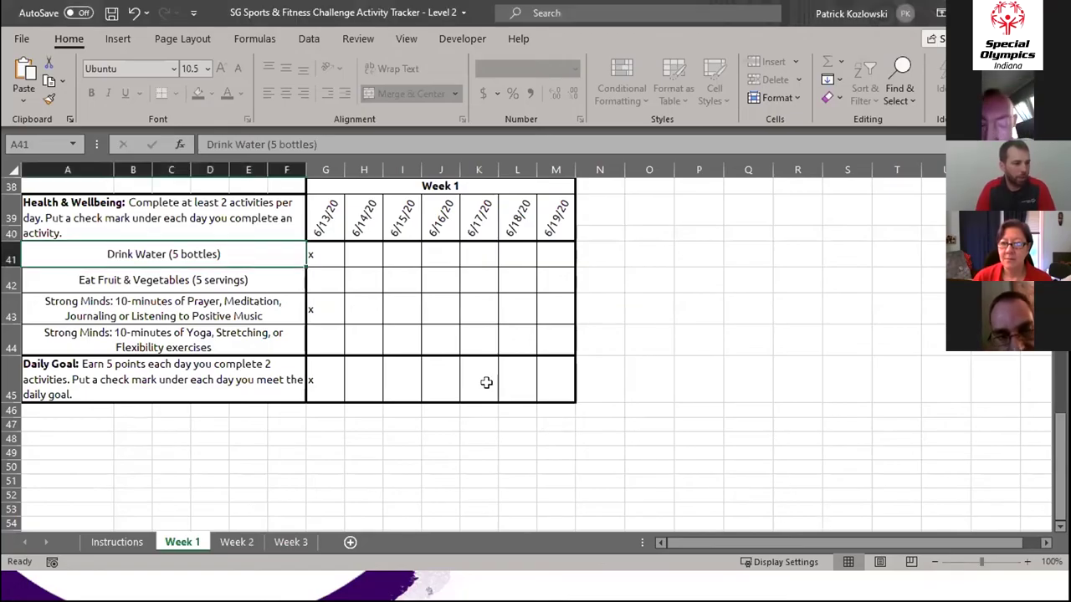
{"action": "scroll", "coordinate": [486, 382], "scroll_direction": "up", "scroll_amount": 3}
{"action": "scroll", "coordinate": [497, 379], "scroll_direction": "up", "scroll_amount": 9}
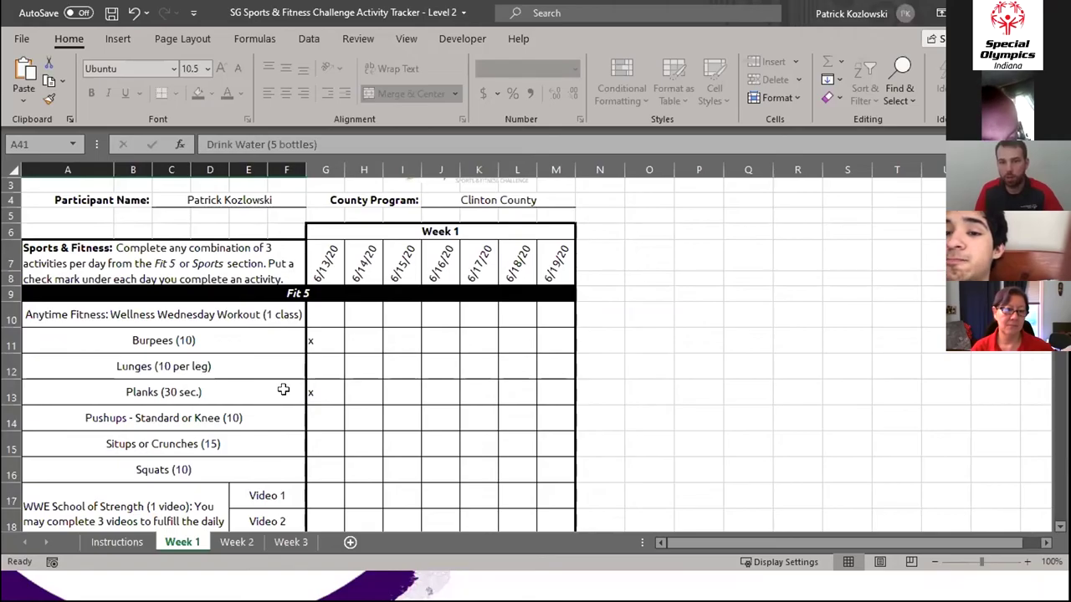
{"action": "scroll", "coordinate": [283, 390], "scroll_direction": "down", "scroll_amount": 2}
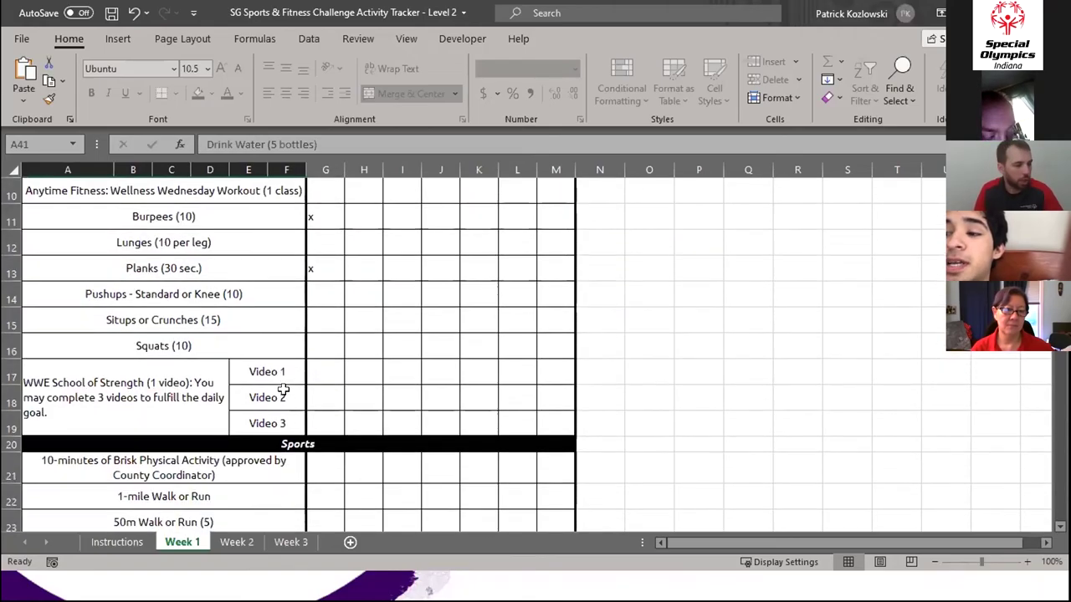
{"action": "scroll", "coordinate": [284, 390], "scroll_direction": "down", "scroll_amount": 2}
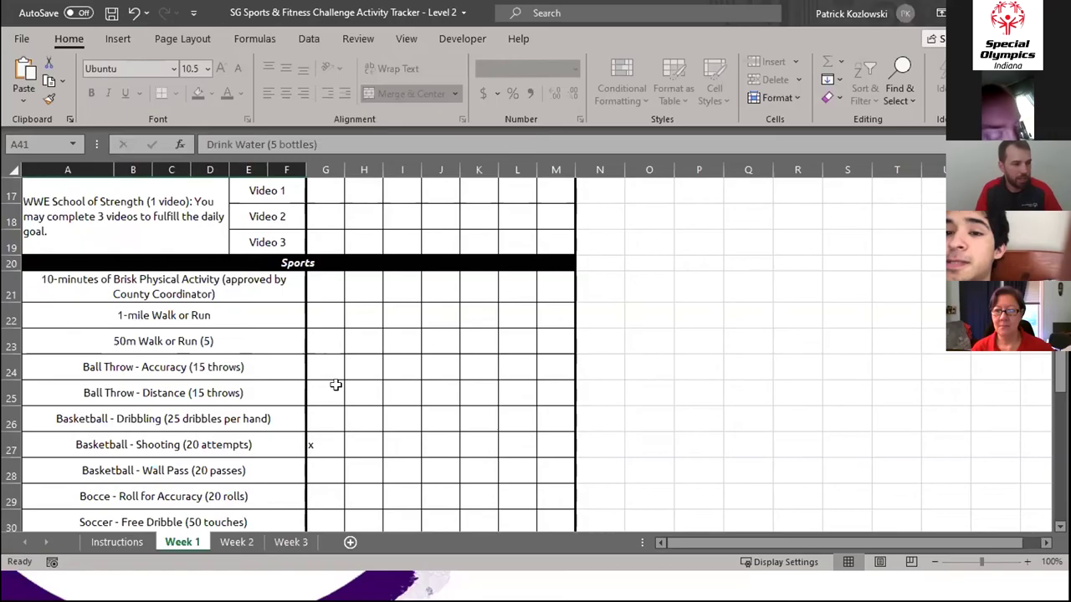
{"action": "scroll", "coordinate": [334, 383], "scroll_direction": "up", "scroll_amount": 2}
{"action": "scroll", "coordinate": [335, 383], "scroll_direction": "up", "scroll_amount": 1}
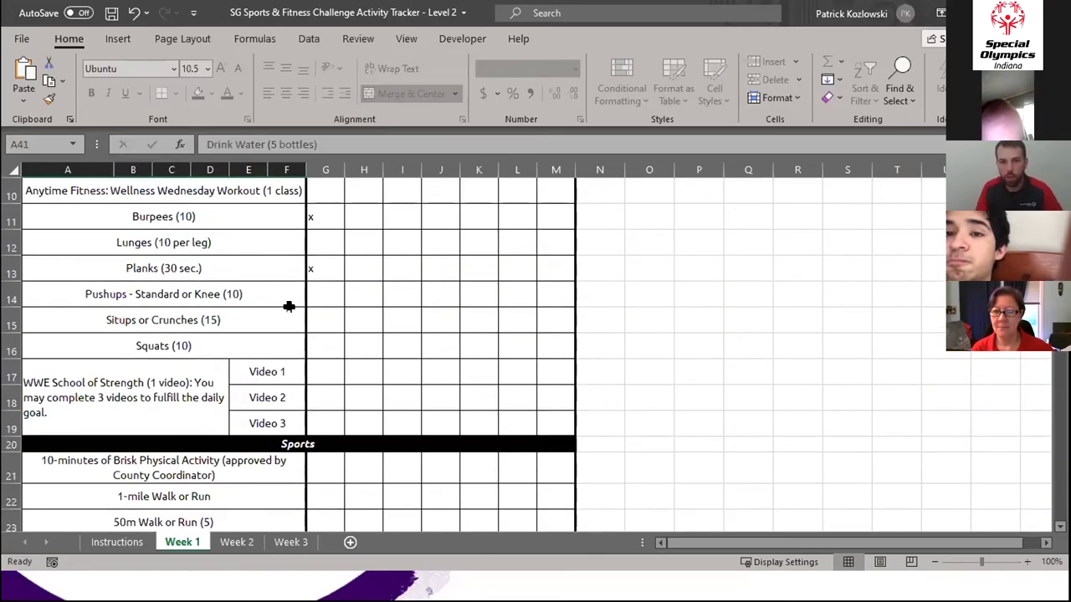
{"action": "left_click", "coordinate": [208, 461]}
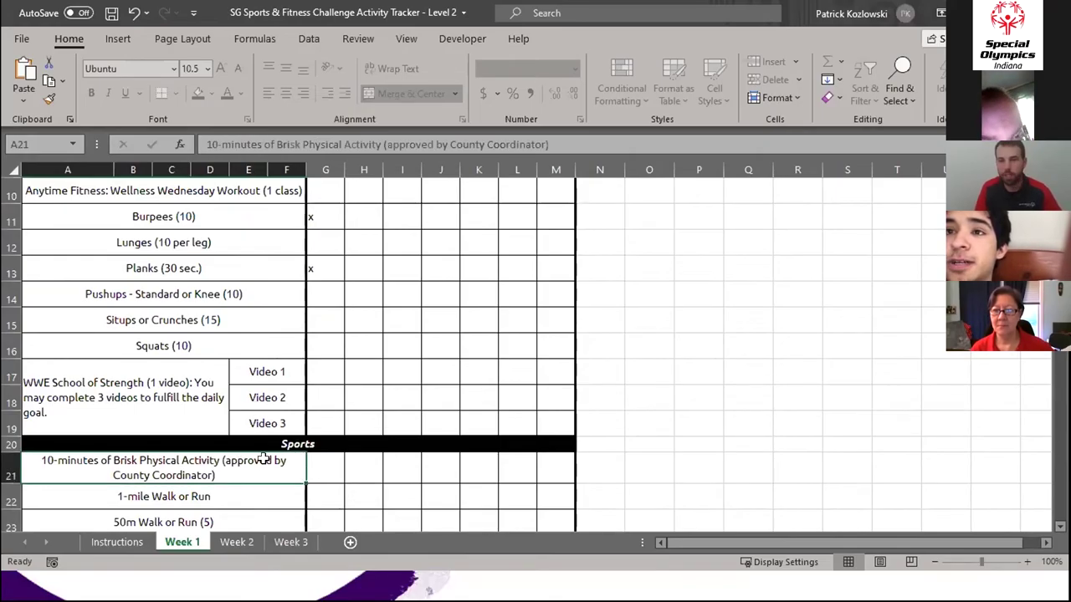